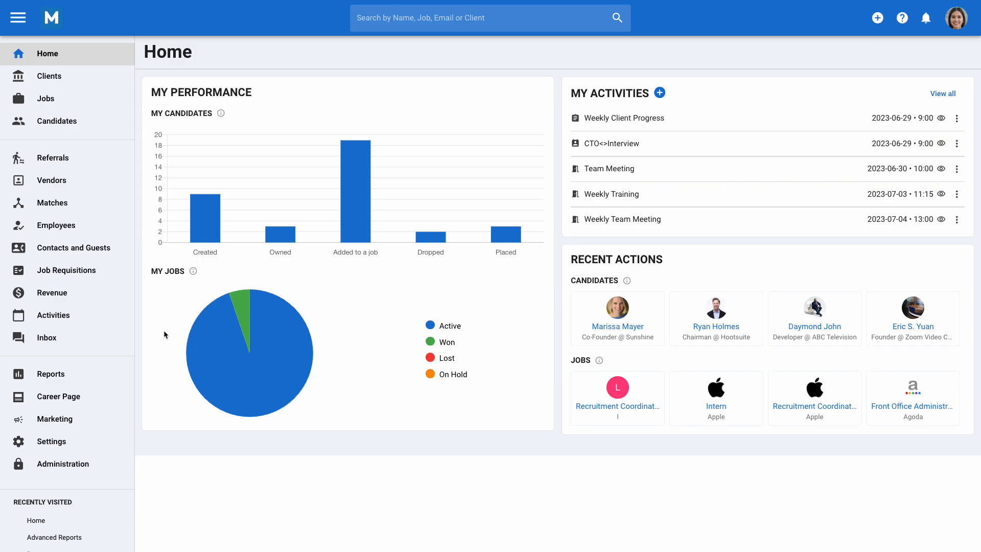
# Open the Advanced Reports and look over the charts on the Candidates dashboard
pyautogui.click(99, 379)
pyautogui.click(84, 373)
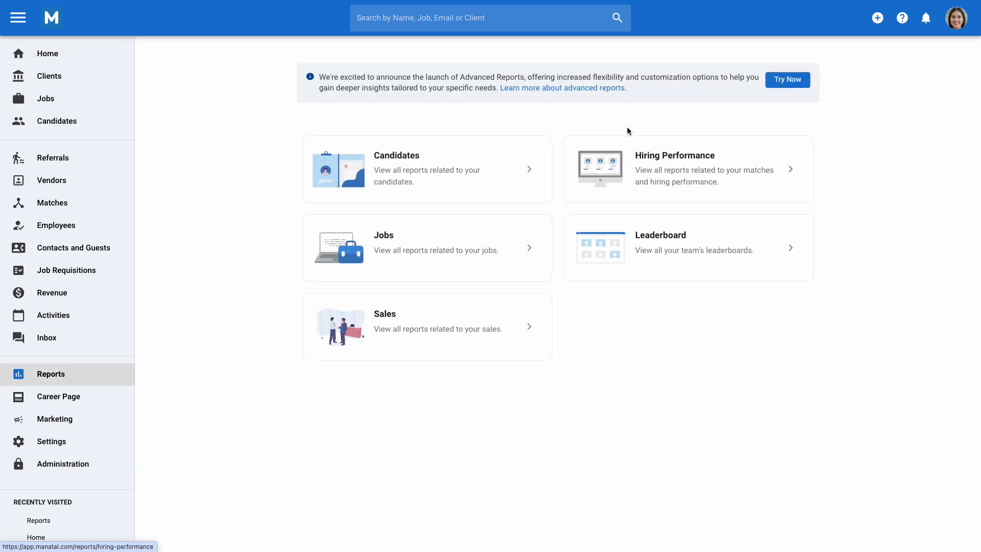
pyautogui.click(792, 81)
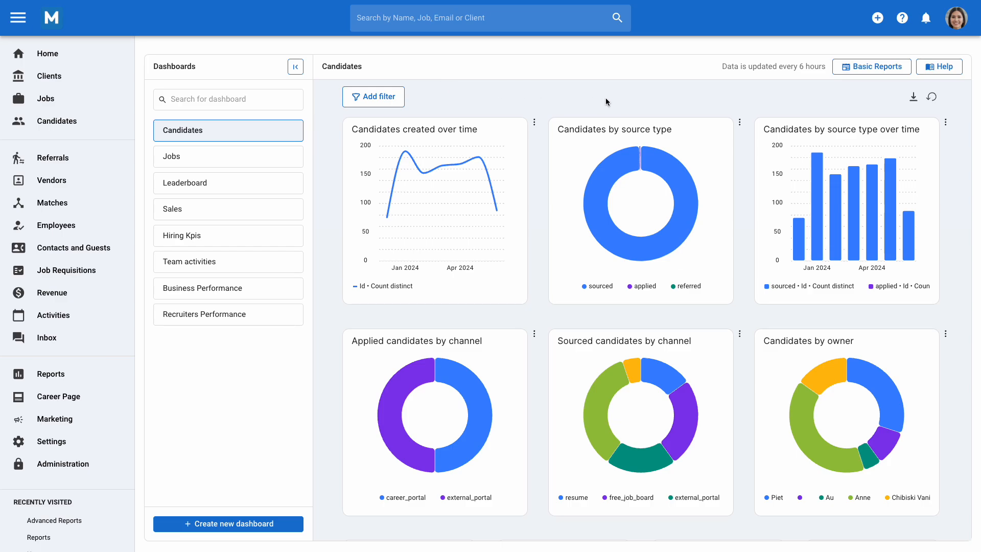
pyautogui.scroll(-5, 612, 100)
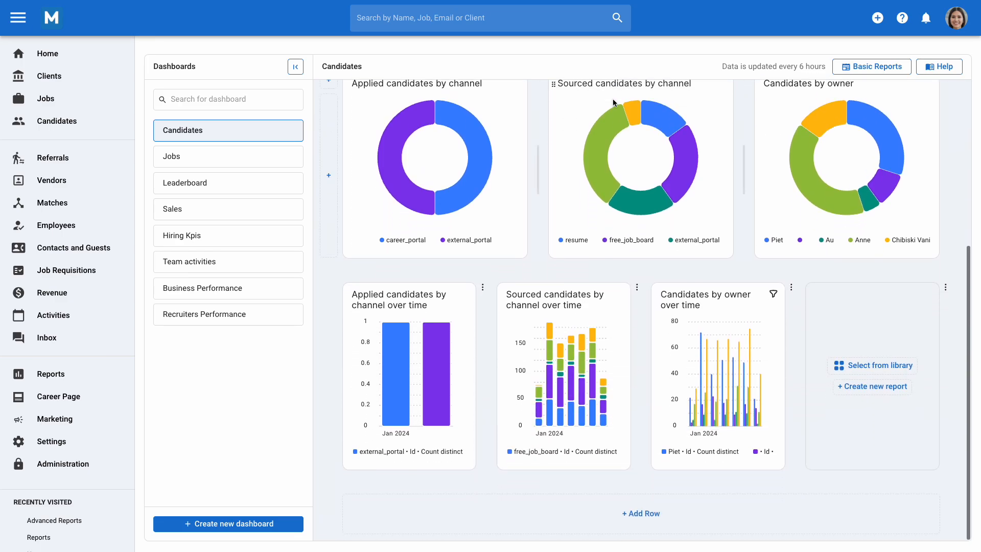
pyautogui.scroll(5, 612, 99)
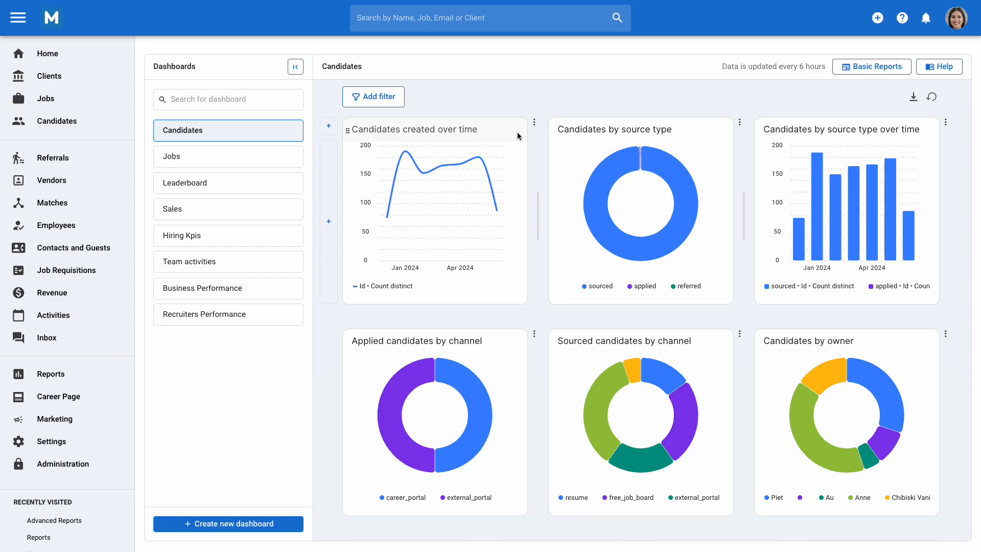
# Create a new dashboard named "Hiring Performance"
pyautogui.click(251, 525)
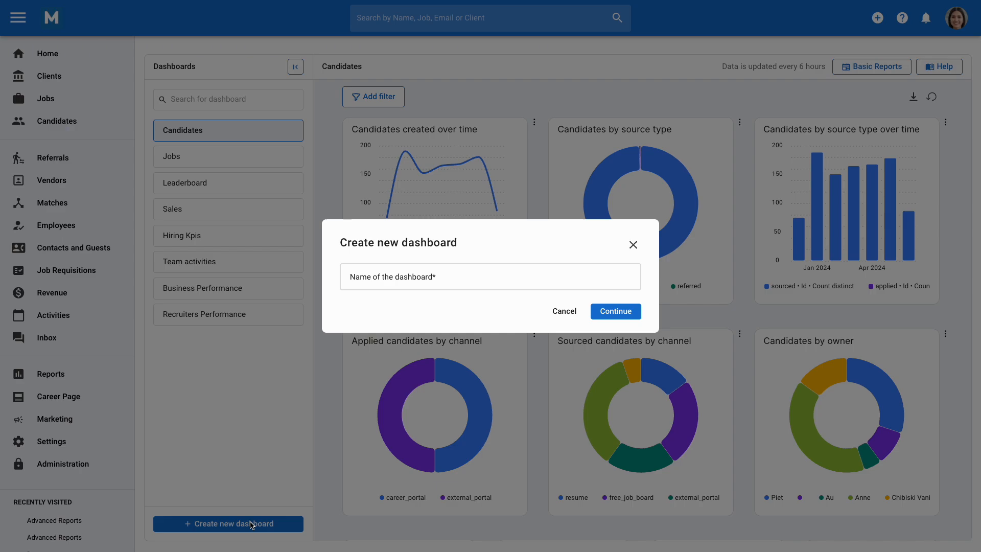
pyautogui.click(426, 275)
pyautogui.write('Hiring ')
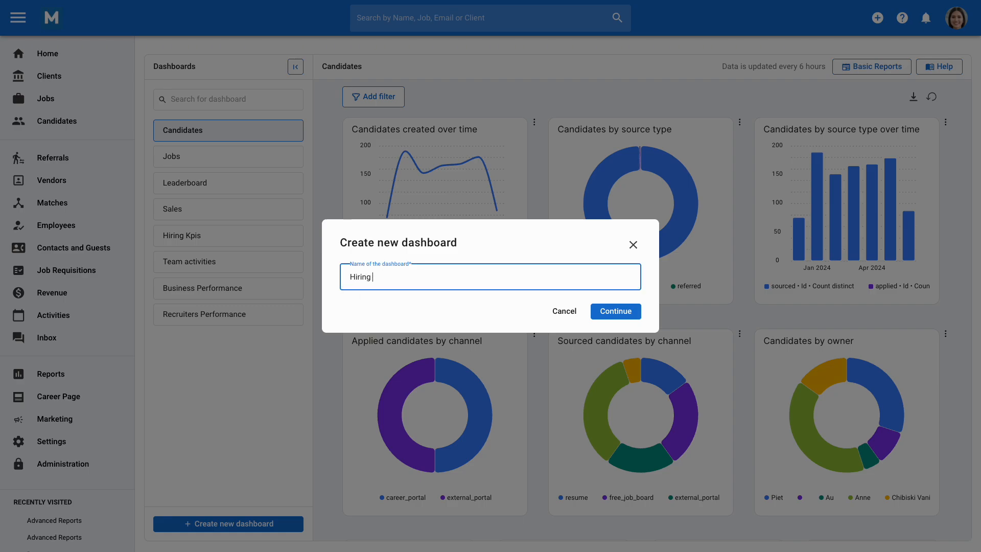
pyautogui.write('Performance')
pyautogui.click(625, 312)
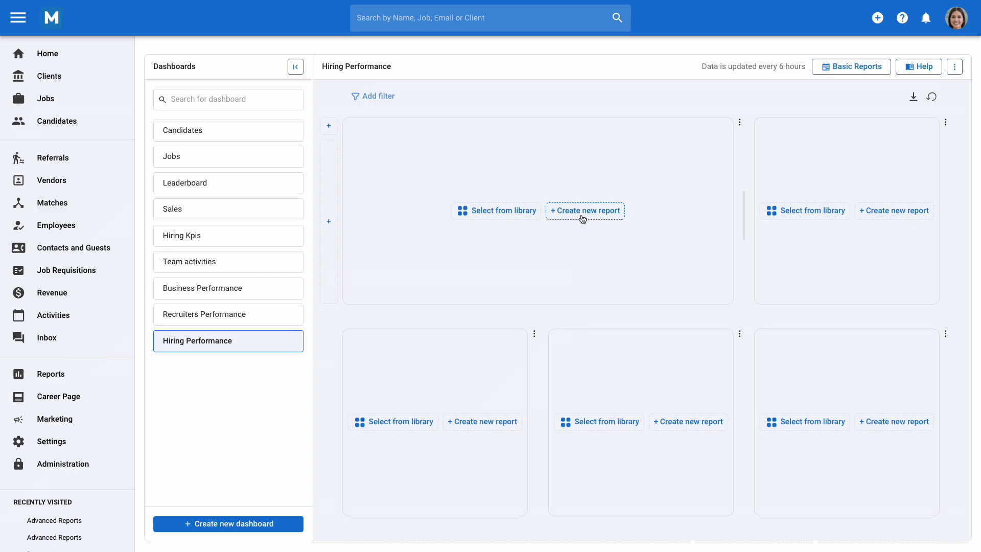
# Fill the dashboard's first row with the library reports "Applied candidates by channel" in the wide slot and "Candidates by owner over time" beside it
pyautogui.click(516, 216)
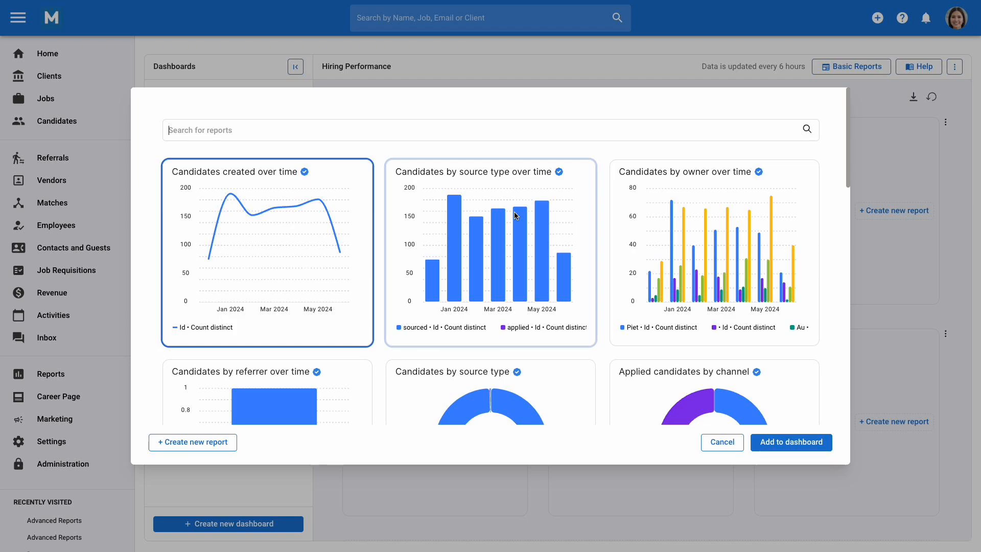
pyautogui.scroll(-2, 514, 212)
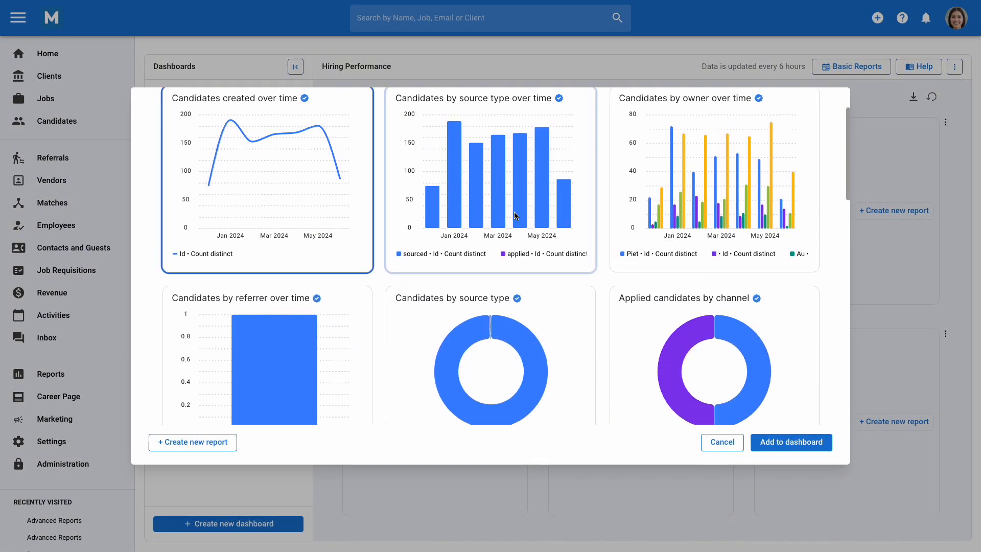
pyautogui.scroll(-1, 602, 332)
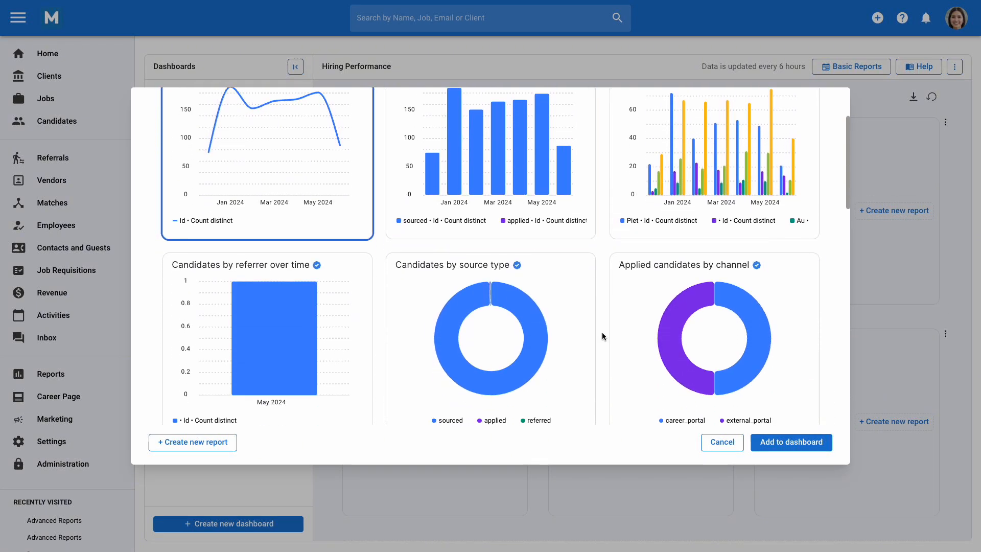
pyautogui.click(646, 331)
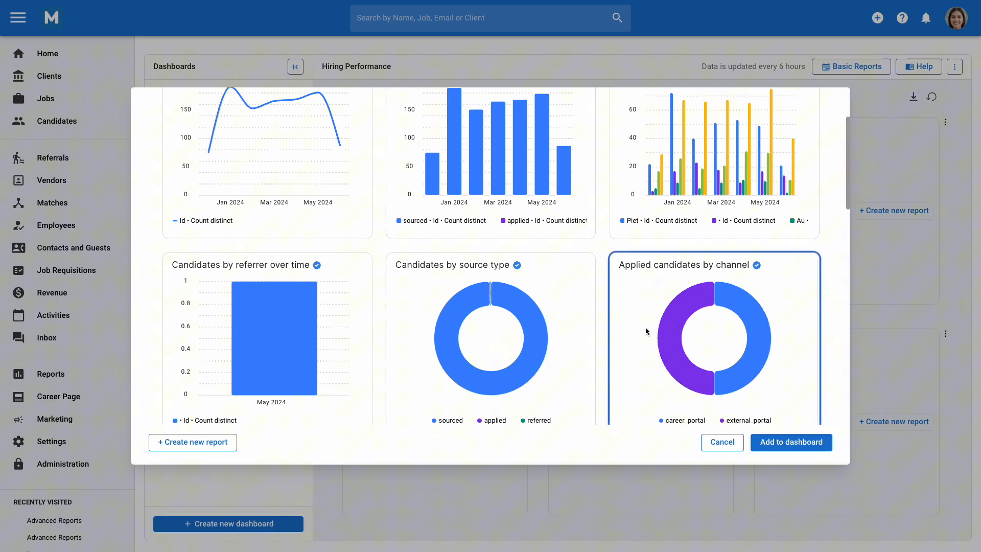
pyautogui.click(780, 443)
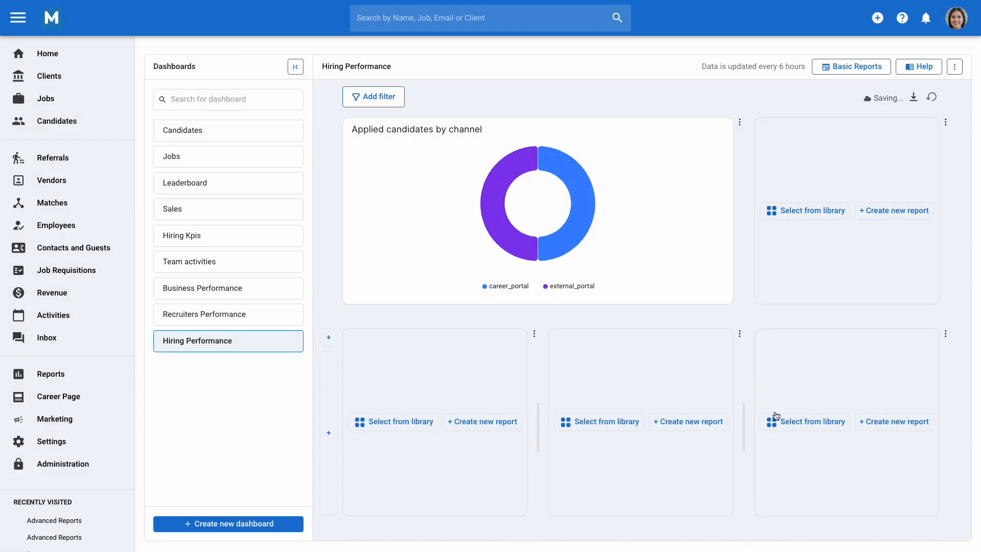
pyautogui.click(806, 211)
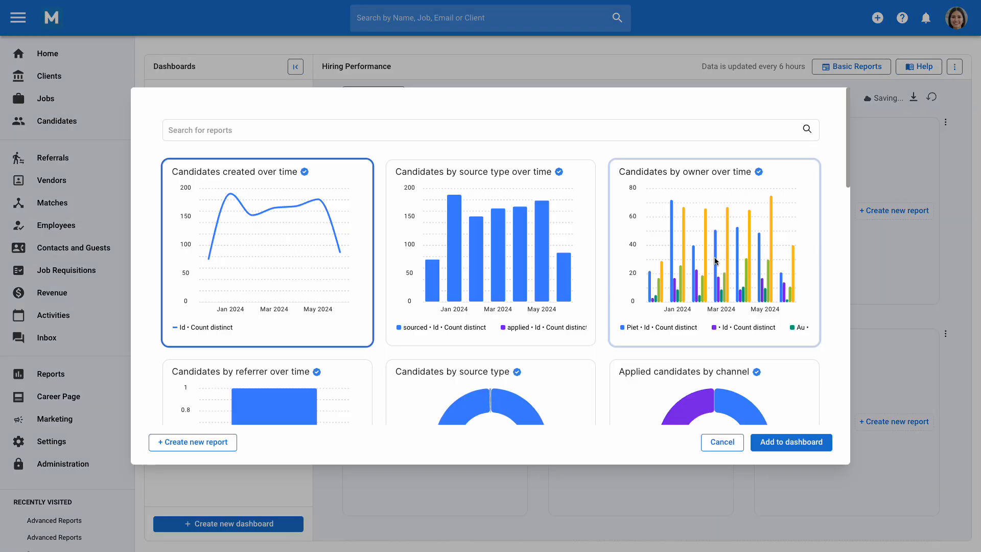
pyautogui.click(788, 443)
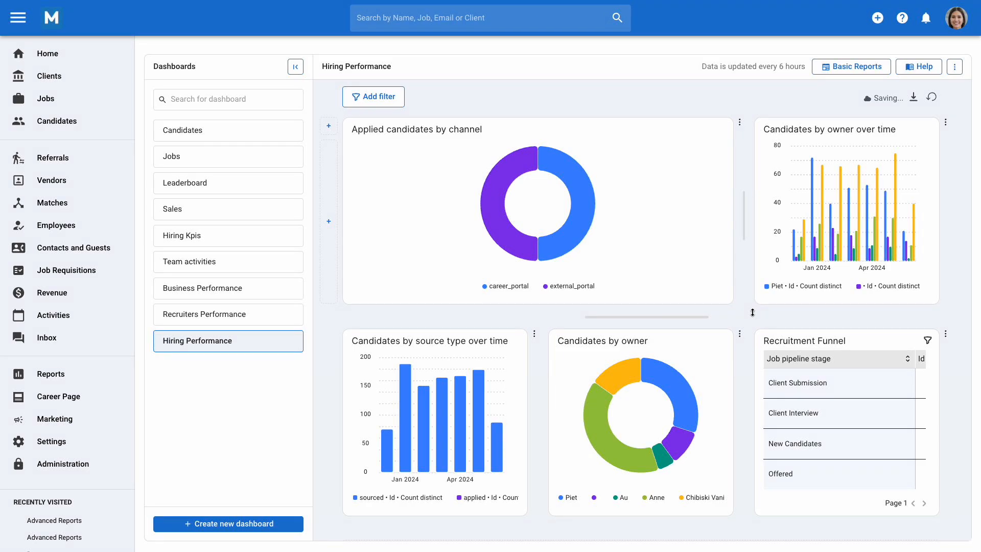
# Add a row at the end of the dashboard, split into two report slots with the first narrower than the second
pyautogui.scroll(-1, 744, 347)
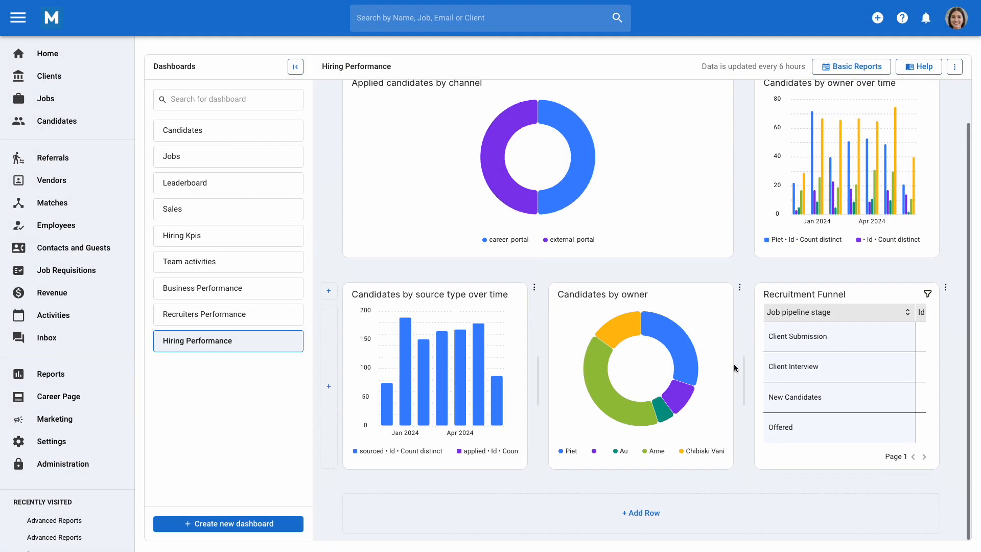
pyautogui.click(667, 516)
pyautogui.scroll(-5, 667, 515)
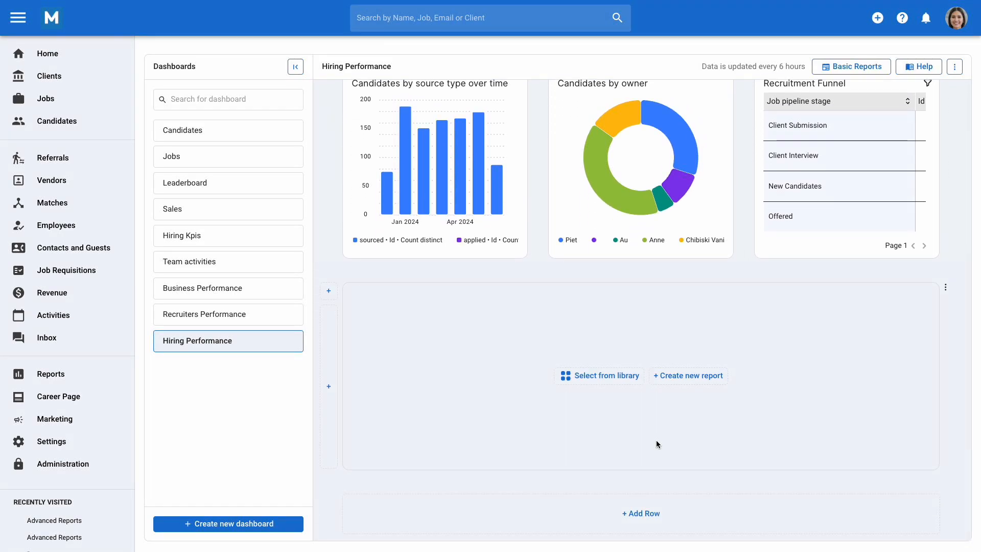
pyautogui.click(328, 350)
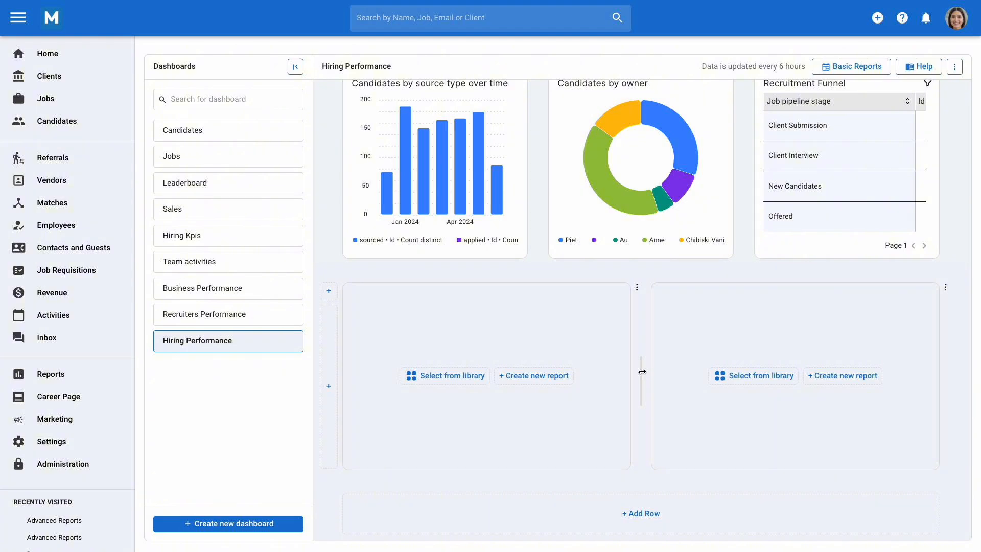
pyautogui.moveTo(642, 371); pyautogui.dragTo(603, 373)
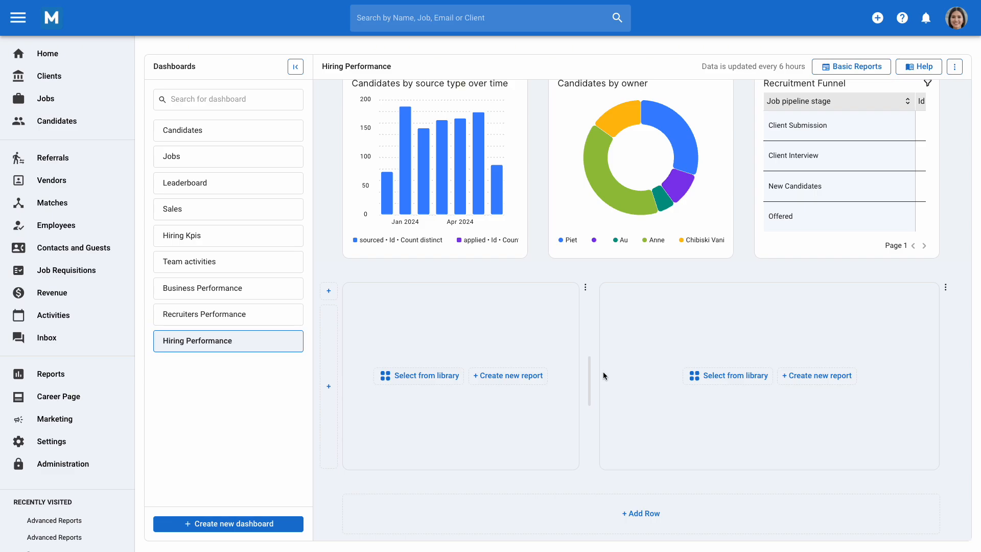
# Start a new dashboard filter titled "Candidate Country" that applies to the Candidates and Matches data sets
pyautogui.scroll(5, 603, 372)
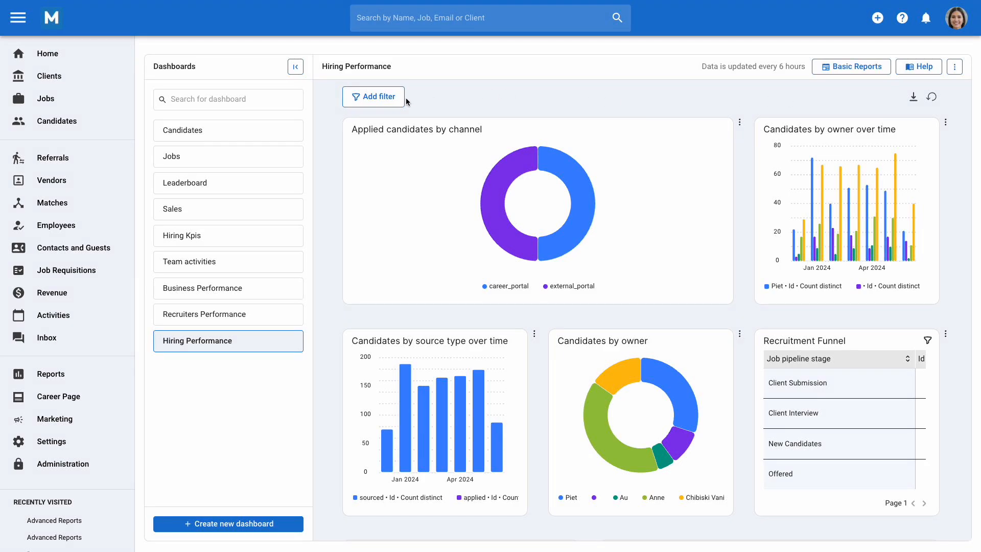
pyautogui.click(391, 102)
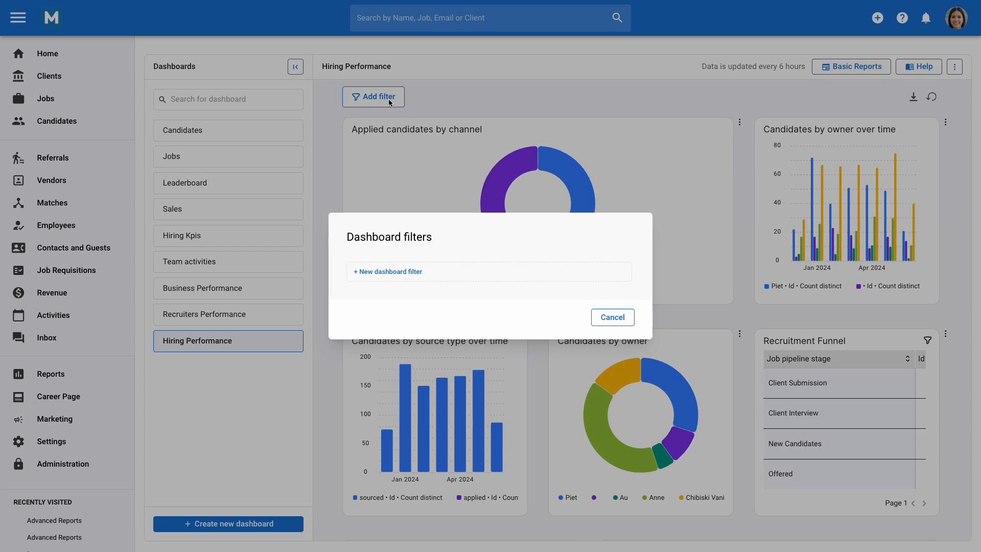
pyautogui.click(402, 275)
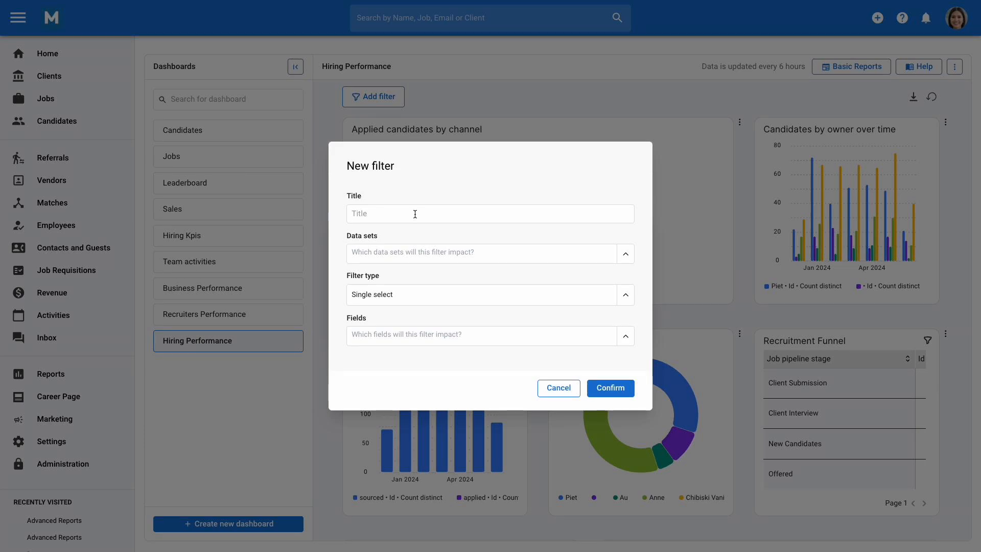
pyautogui.write('Candidate Country')
pyautogui.click(416, 255)
pyautogui.click(412, 302)
pyautogui.click(421, 329)
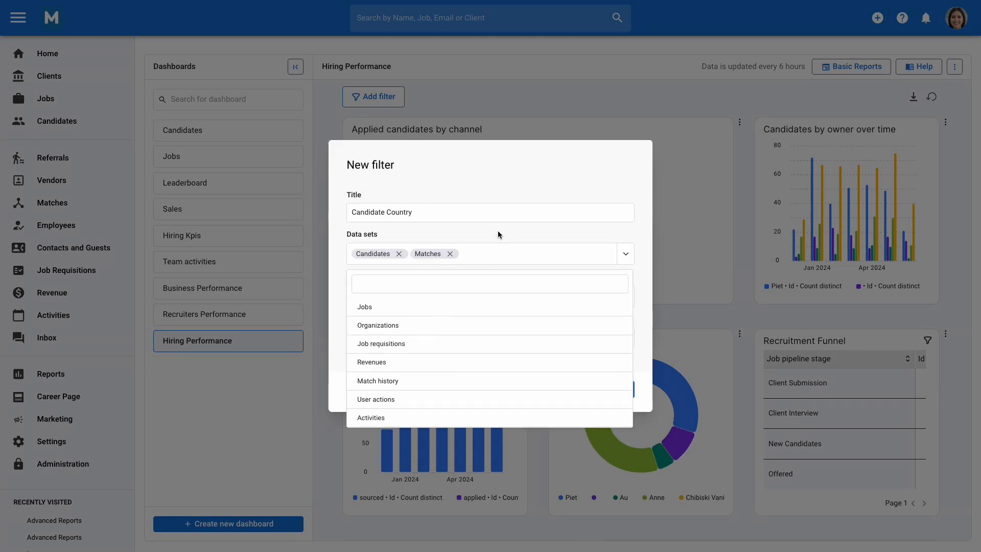
pyautogui.click(497, 232)
# Make the Candidate Country filter a Single select on the field "Candidates · Country" and save it to the dashboard
pyautogui.click(465, 300)
pyautogui.click(470, 321)
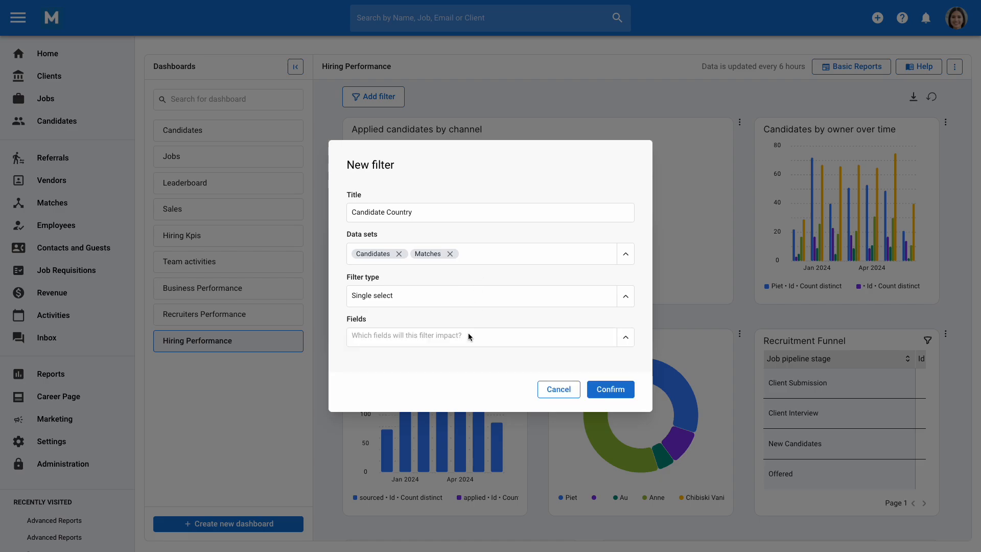
pyautogui.click(468, 333)
pyautogui.click(467, 427)
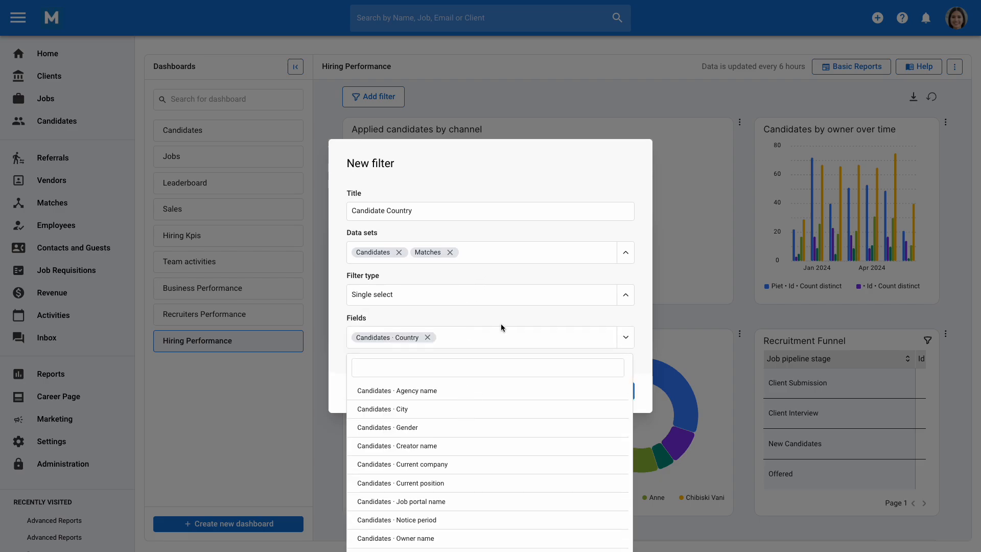
pyautogui.click(512, 315)
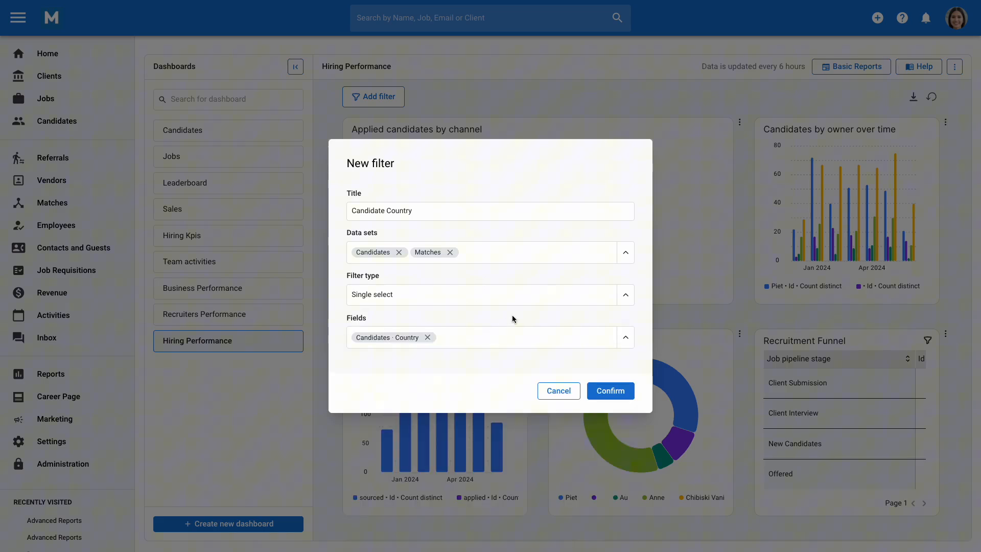
pyautogui.click(611, 391)
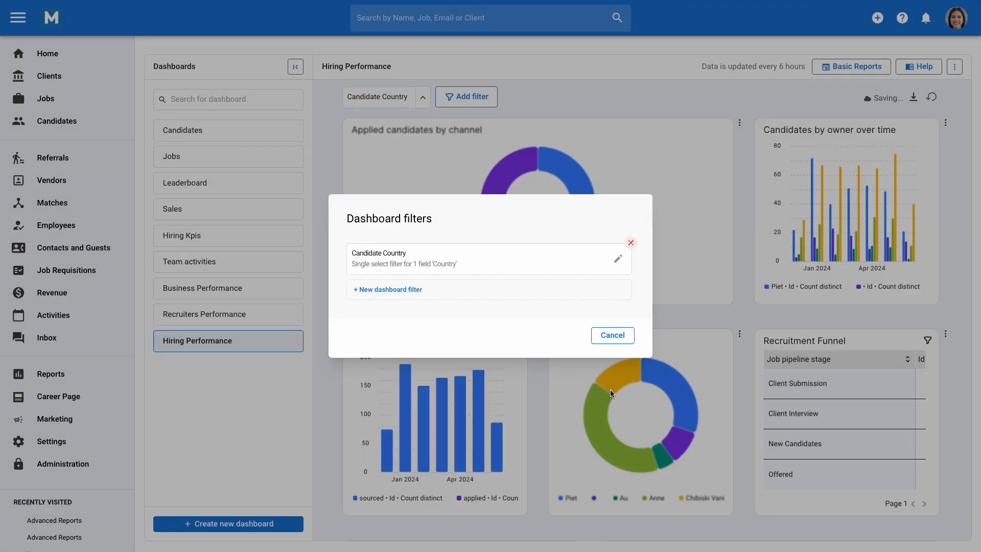
pyautogui.click(611, 389)
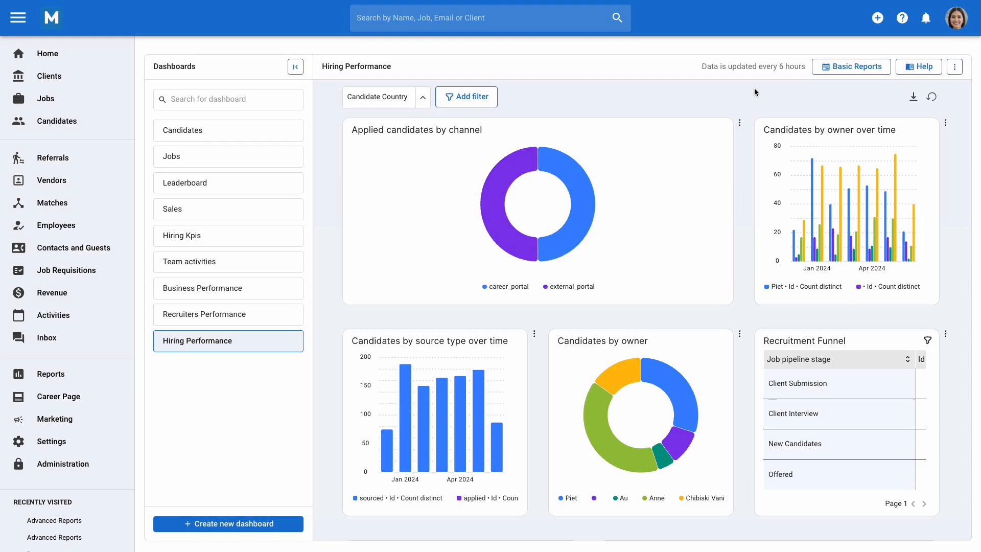
# Start a new local filter titled "City" on the "Applied candidates by channel" report
pyautogui.click(740, 123)
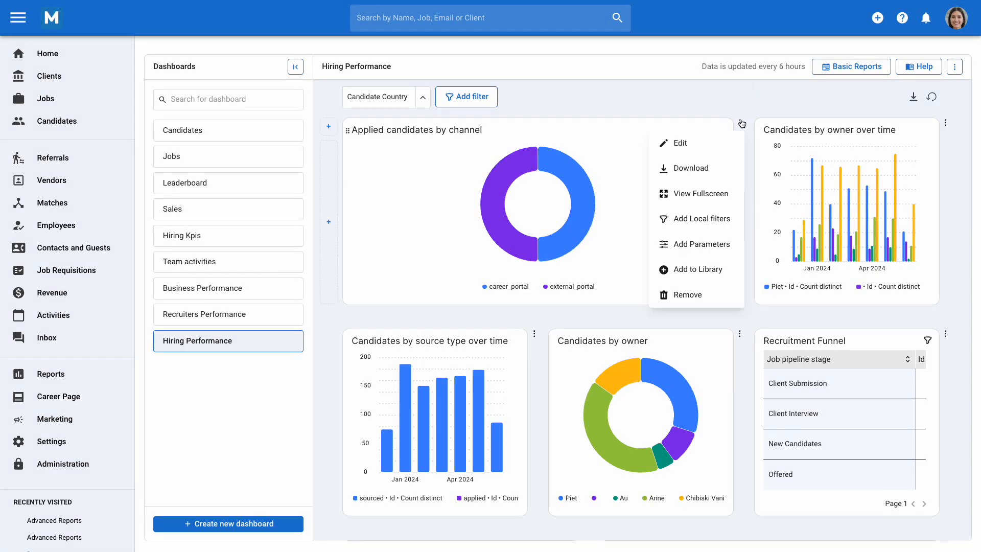
pyautogui.click(711, 220)
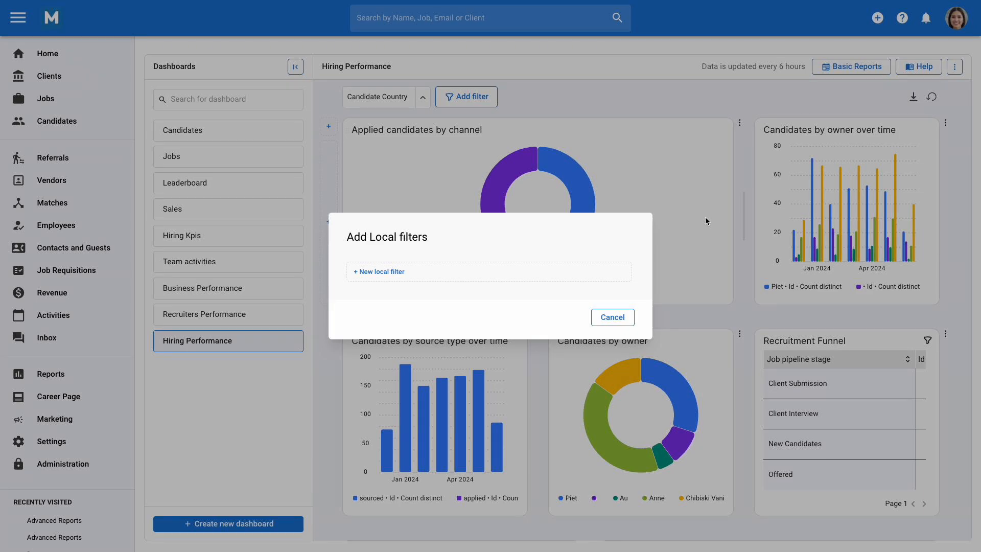
pyautogui.click(401, 269)
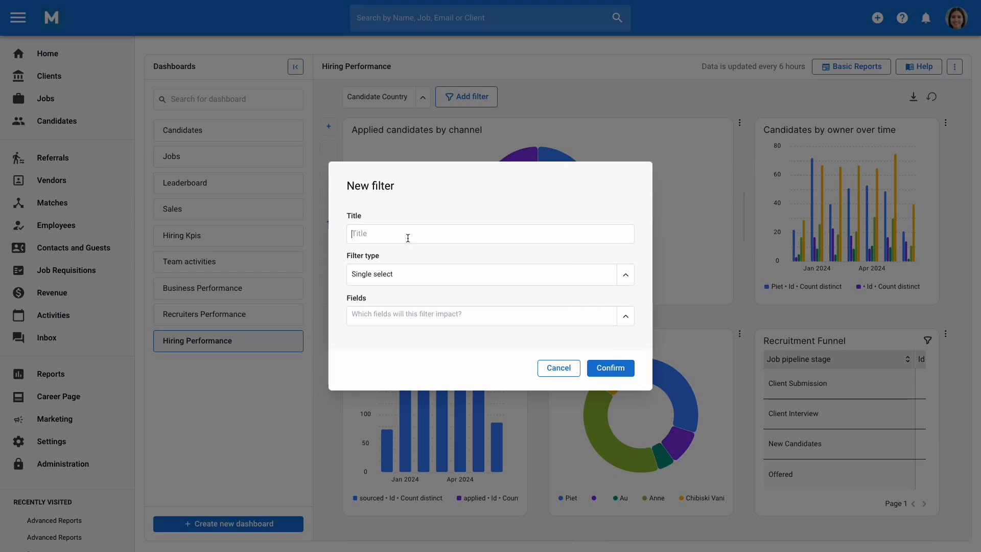
pyautogui.write('City')
# Make the City filter a Single select on the field "Candidates · City" and save it to the report
pyautogui.click(411, 273)
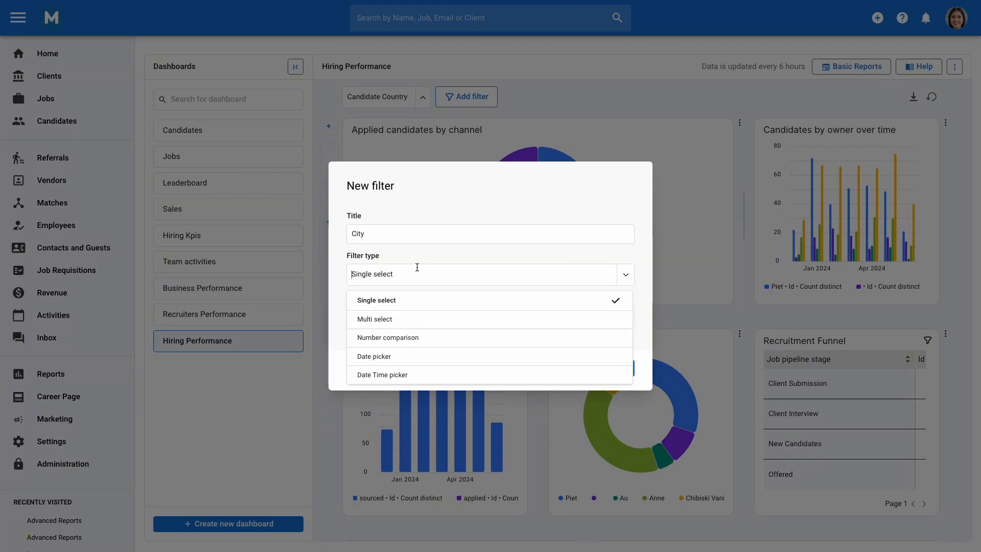
pyautogui.click(434, 303)
pyautogui.click(435, 313)
pyautogui.click(436, 389)
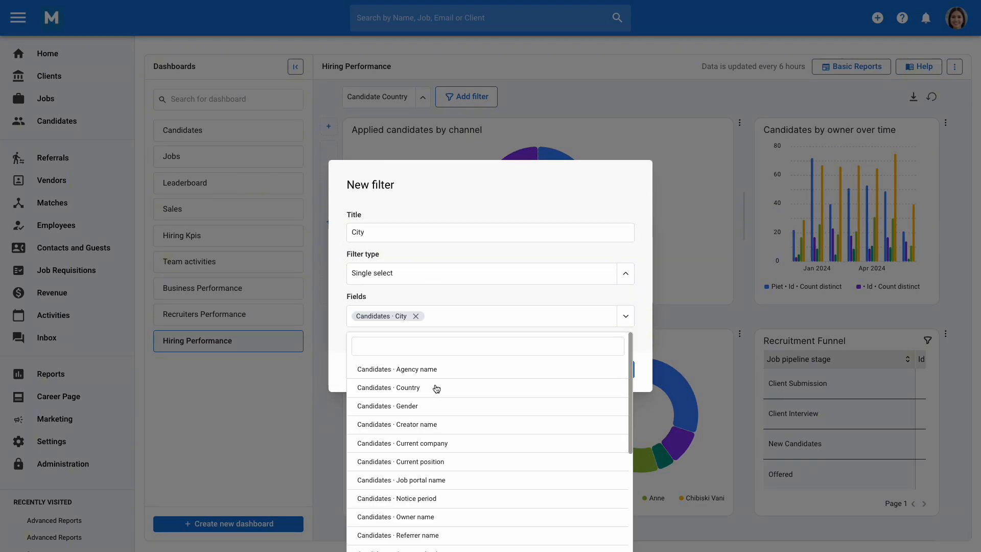
pyautogui.click(501, 288)
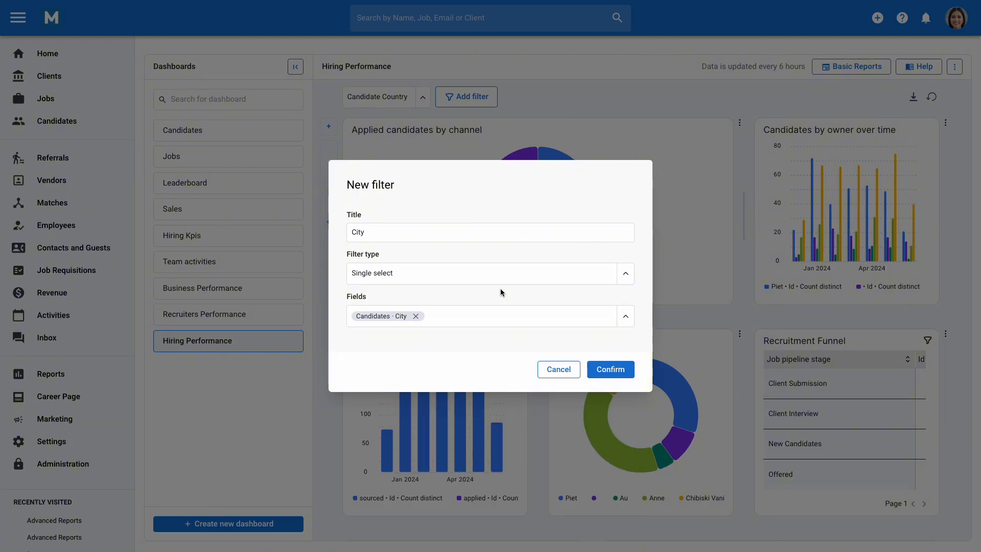
pyautogui.click(613, 369)
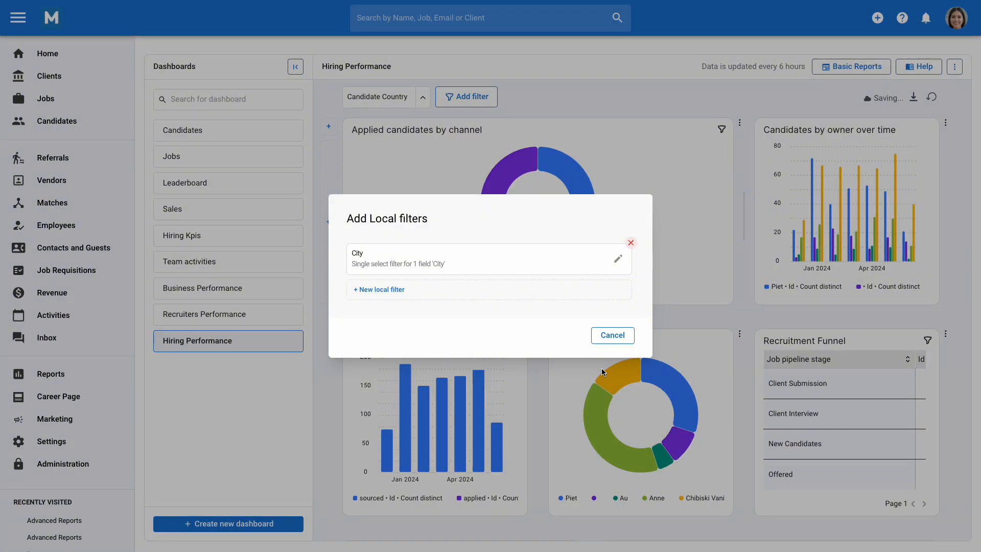
pyautogui.click(602, 369)
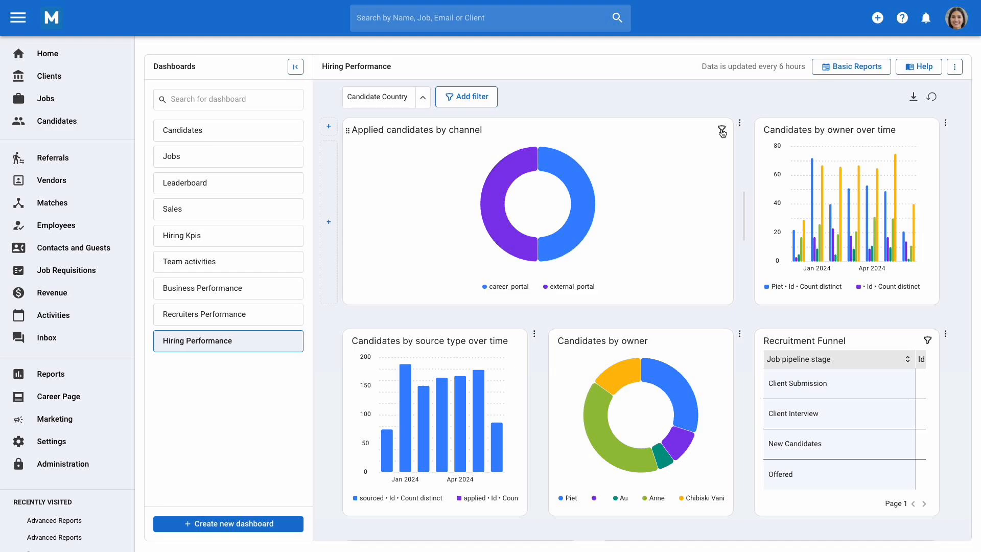
pyautogui.click(932, 97)
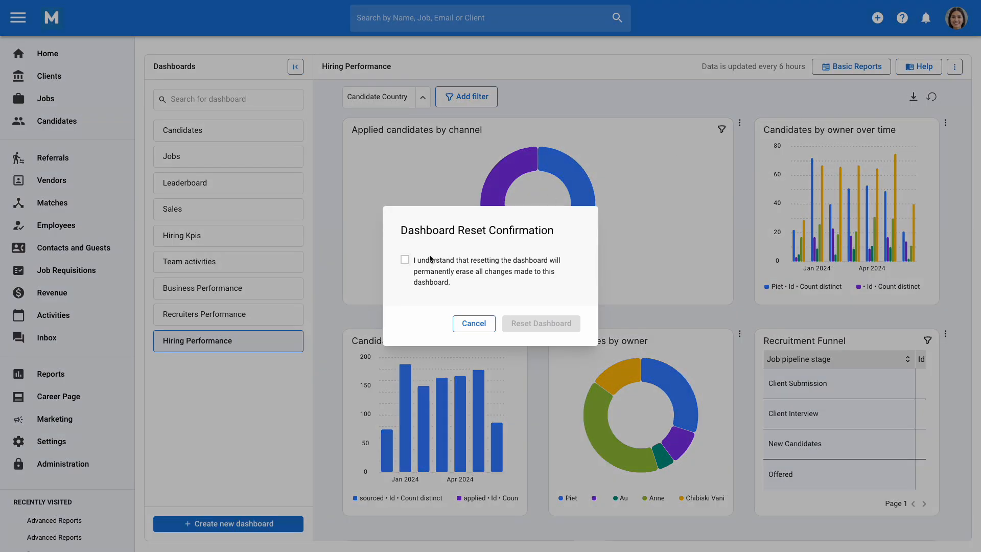
pyautogui.click(405, 260)
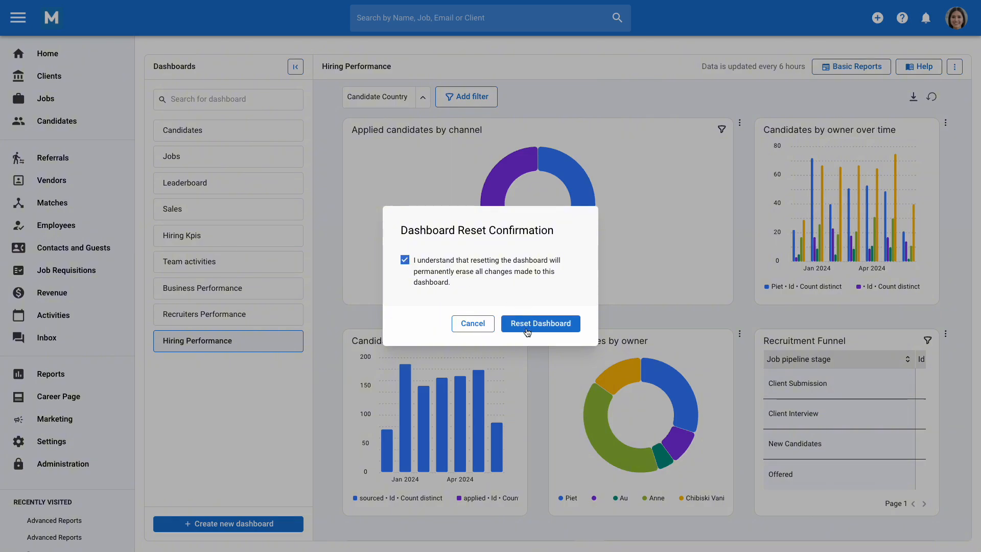
pyautogui.click(473, 325)
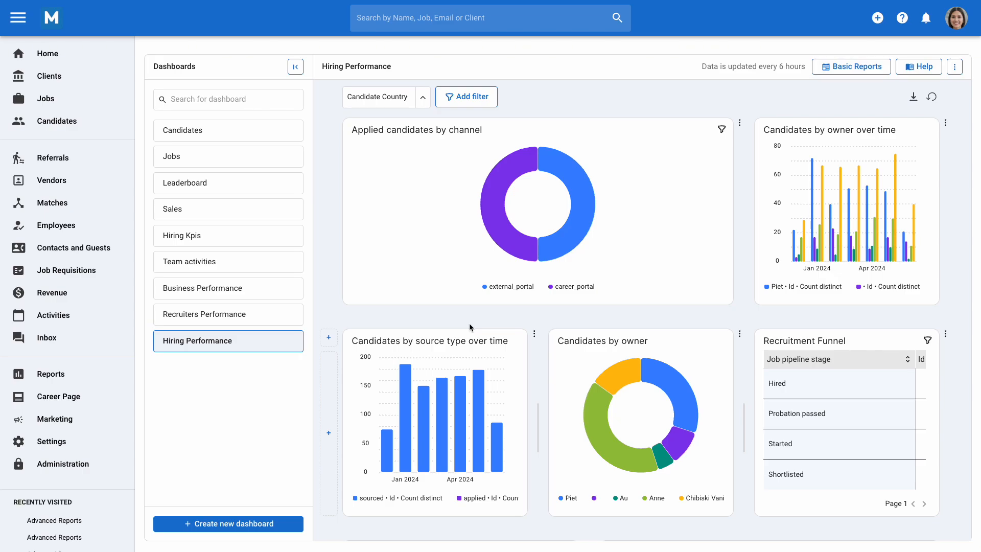
# Create a new report in the first empty cell of the last row, using the Revenues data set and a Line chart view
pyautogui.scroll(-3, 470, 325)
pyautogui.scroll(-2, 470, 324)
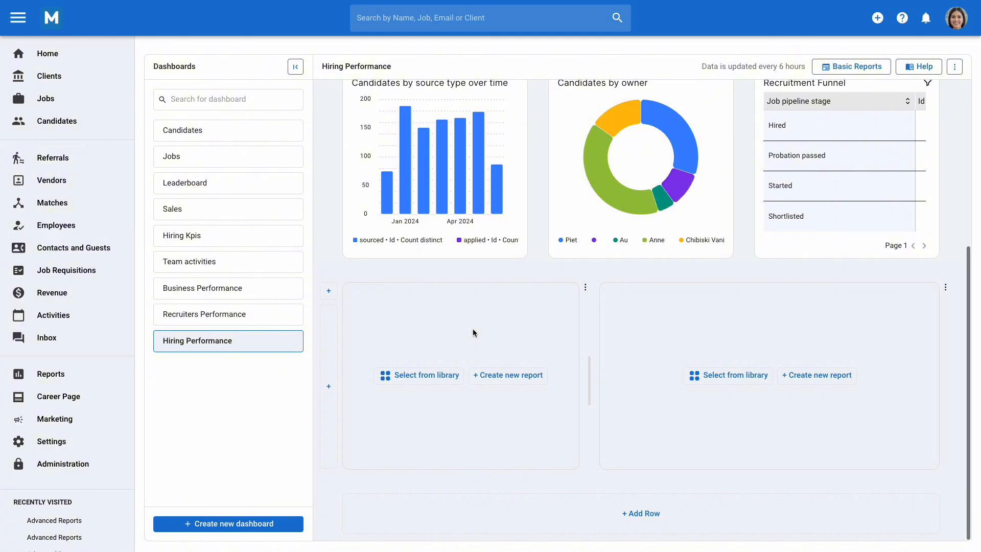
pyautogui.click(496, 381)
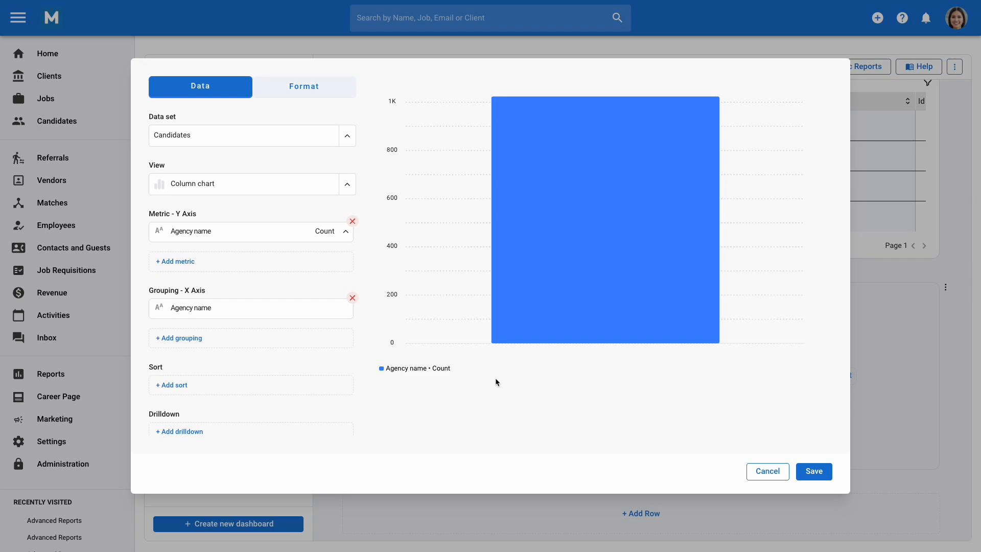
pyautogui.click(346, 136)
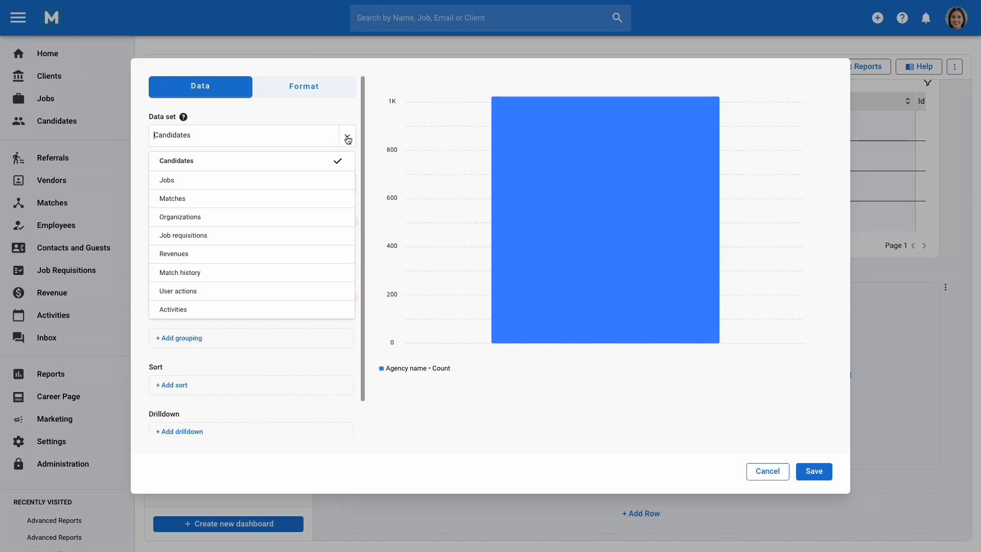
pyautogui.click(307, 259)
pyautogui.click(347, 186)
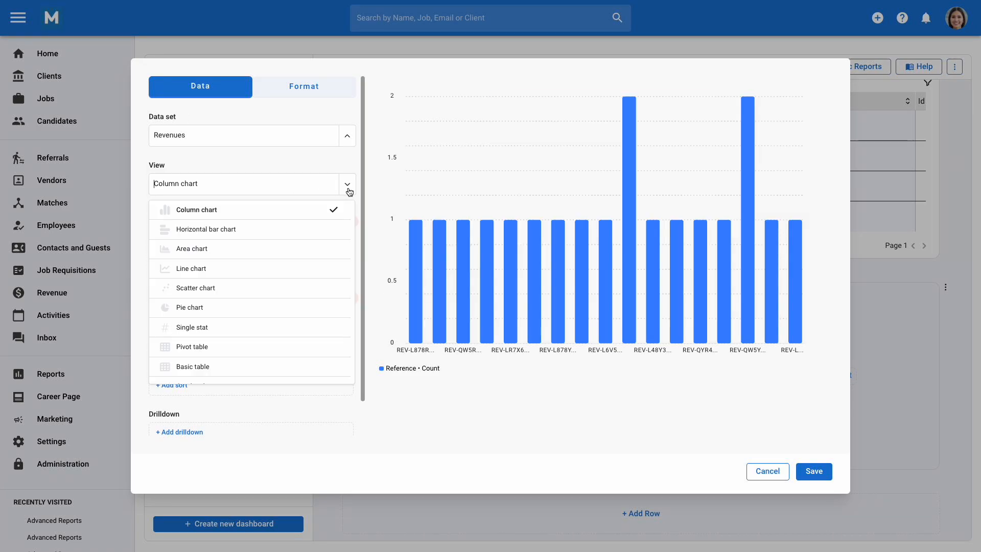
pyautogui.click(320, 268)
# Replace the line chart's Y-axis metric with Amount
pyautogui.click(357, 220)
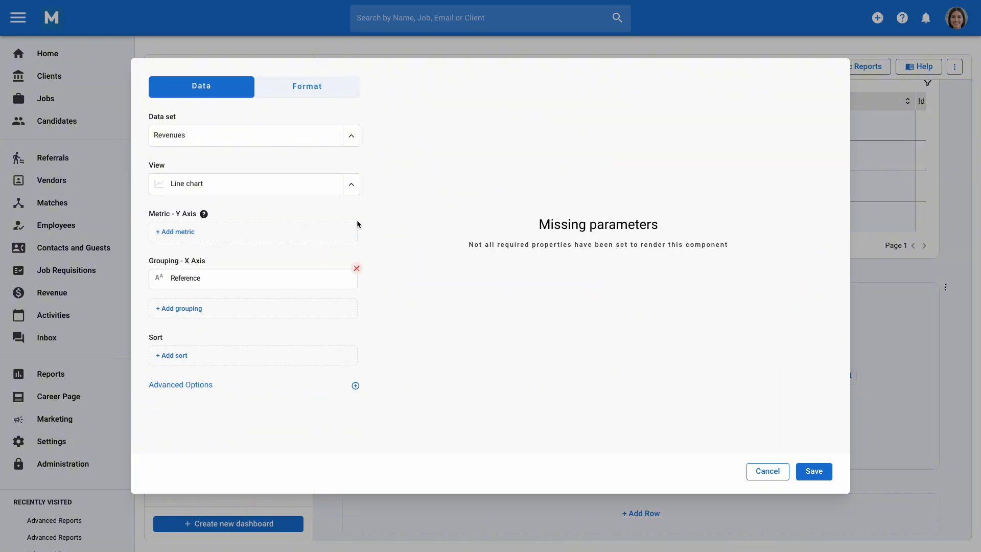
pyautogui.click(193, 234)
pyautogui.click(198, 304)
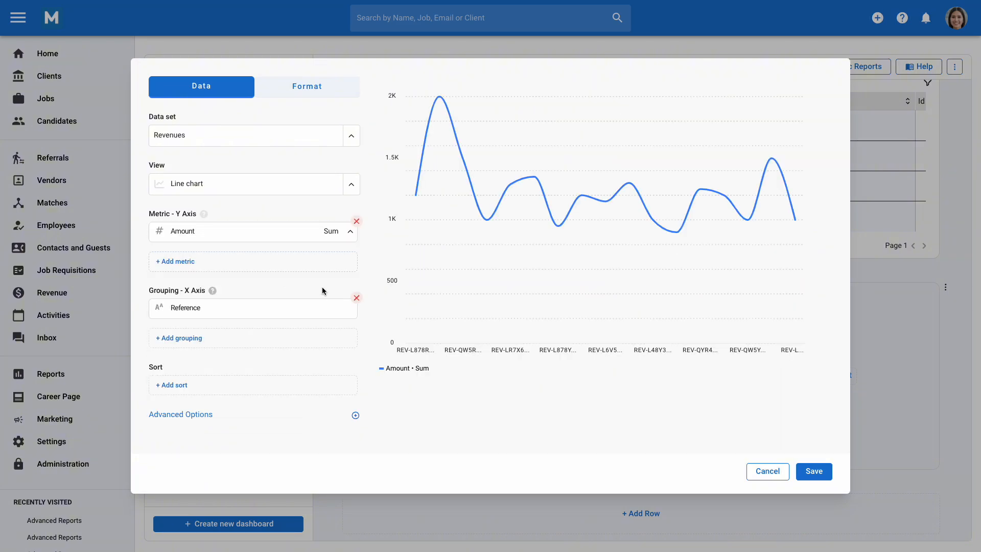
# Replace the X-axis grouping with Accounted at and save the line chart report to the dashboard
pyautogui.click(356, 297)
pyautogui.click(349, 308)
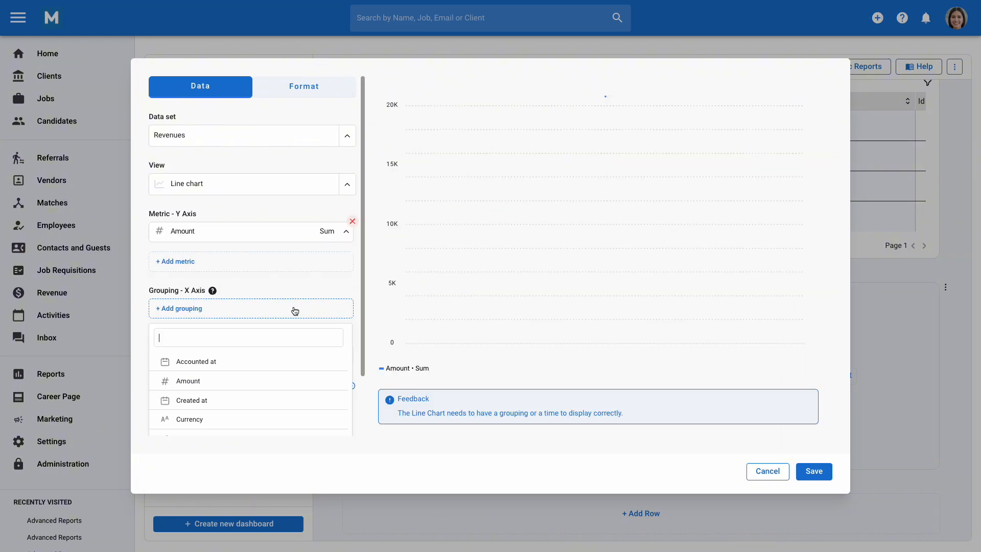
pyautogui.click(287, 361)
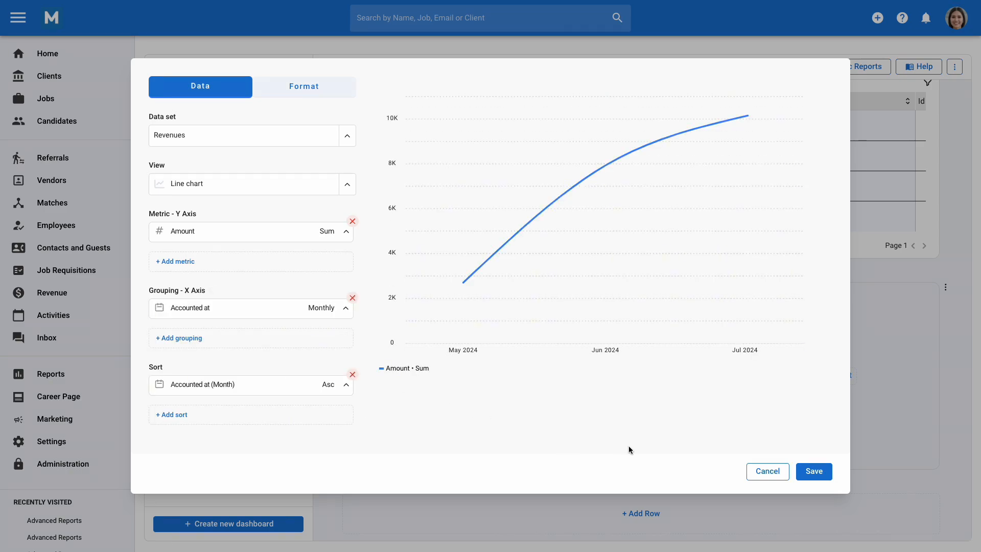
pyautogui.click(809, 471)
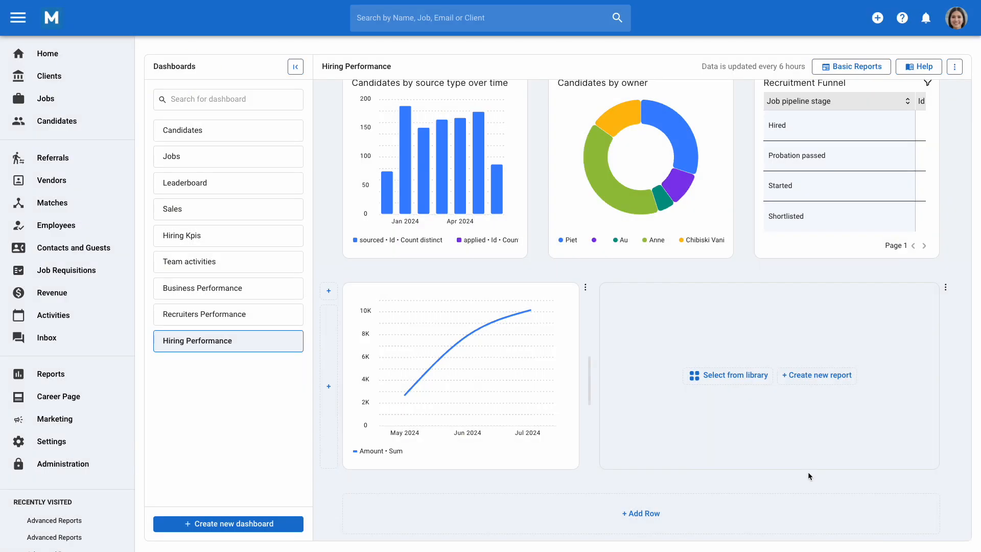
# Review the revenue line chart's report settings and its available report actions
pyautogui.click(586, 288)
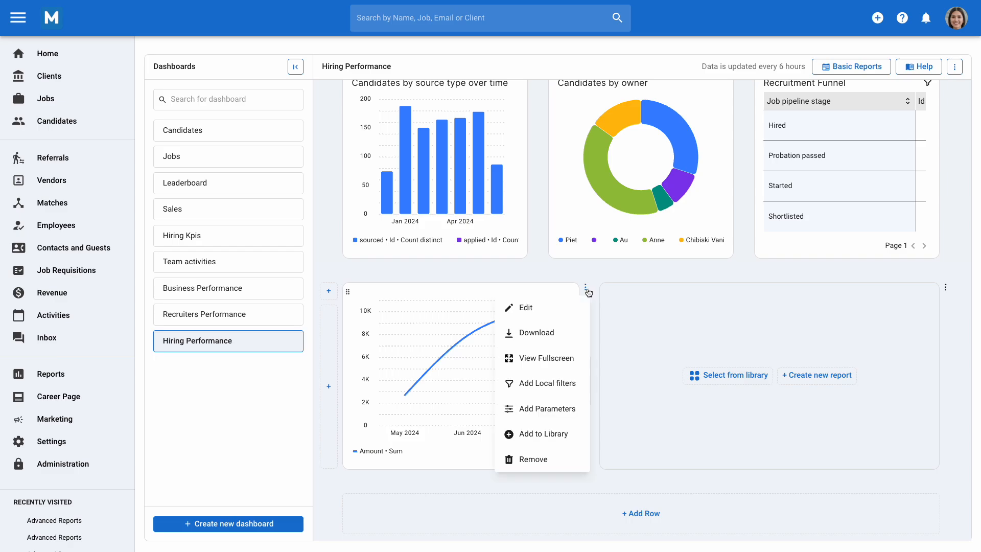
pyautogui.click(575, 312)
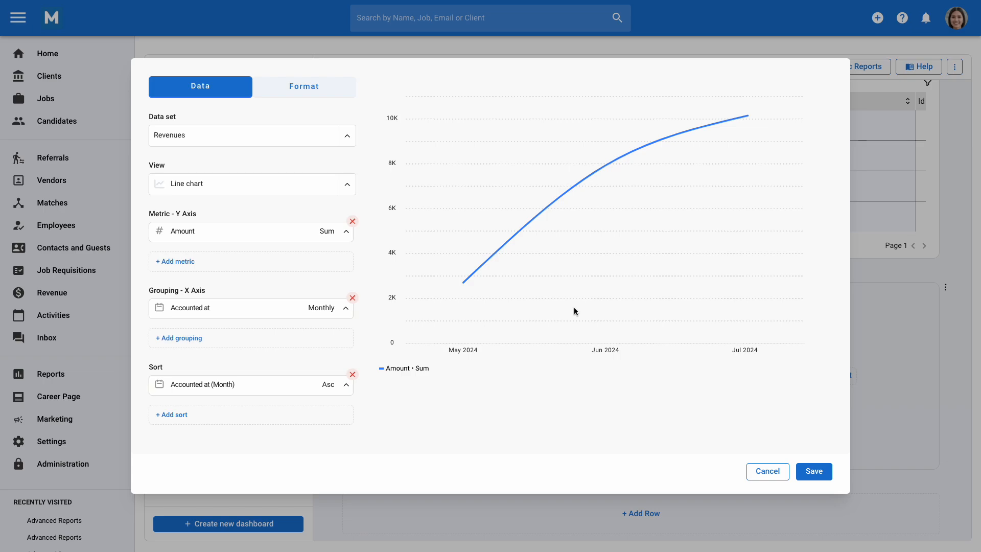
pyautogui.click(808, 473)
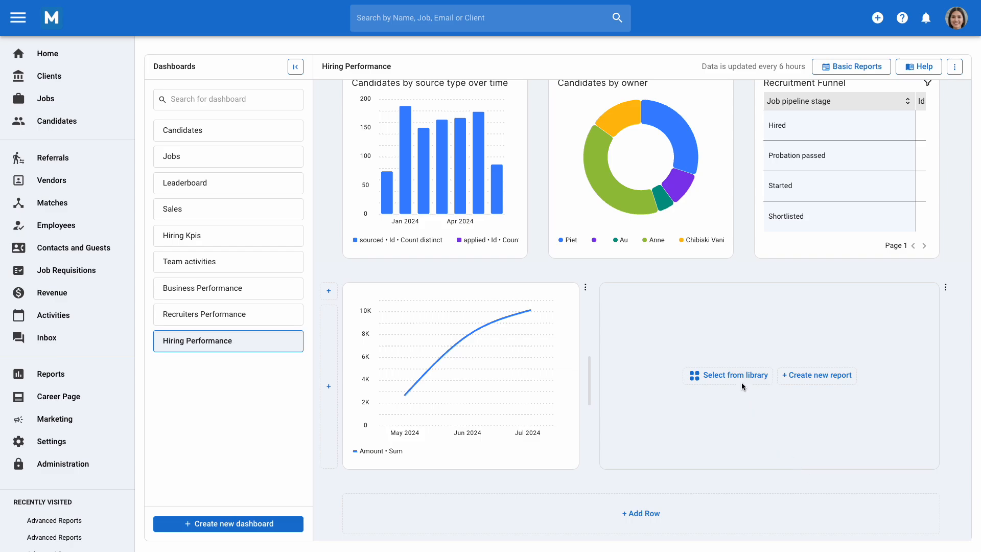
pyautogui.click(586, 288)
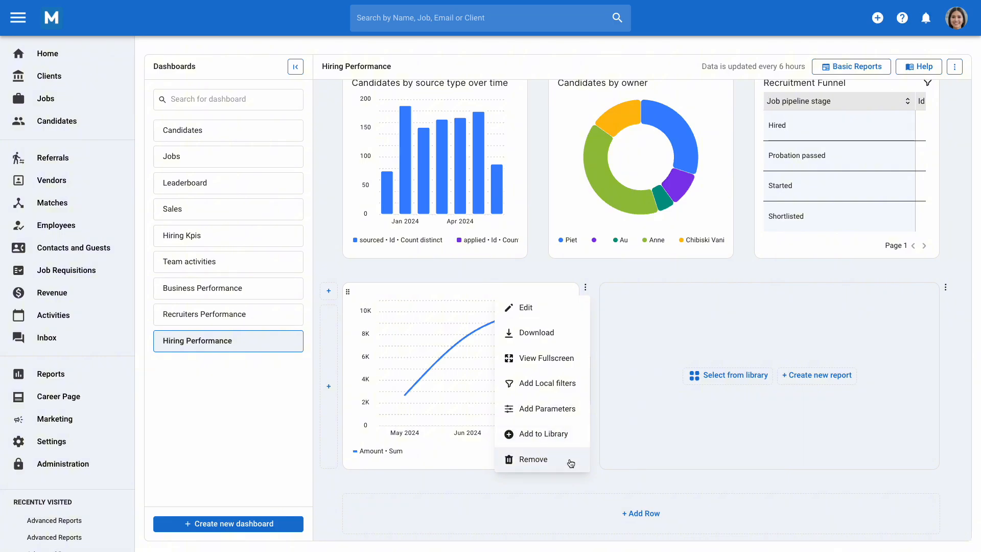
pyautogui.click(642, 459)
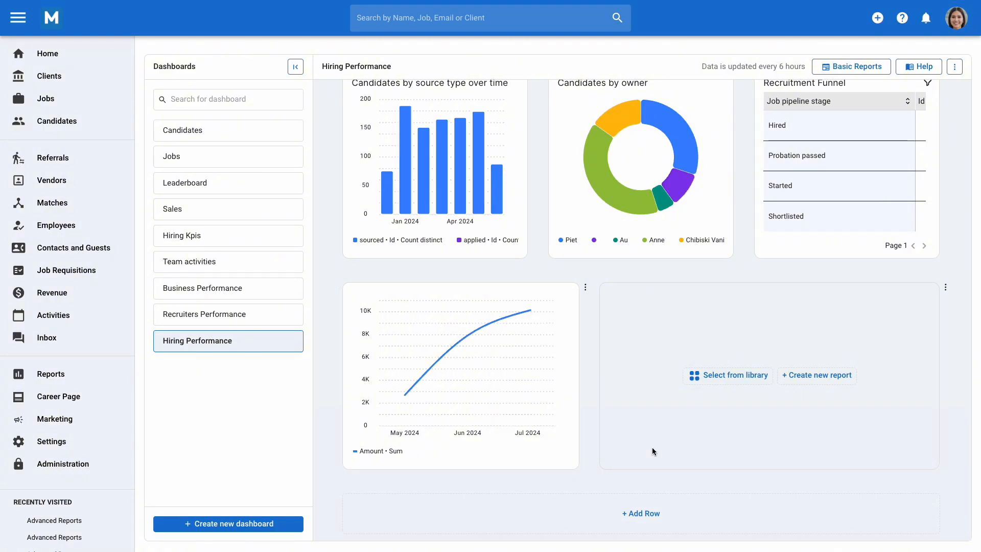
# Create a new report from the report library with the default Candidates column chart settings and add it to the library
pyautogui.click(722, 383)
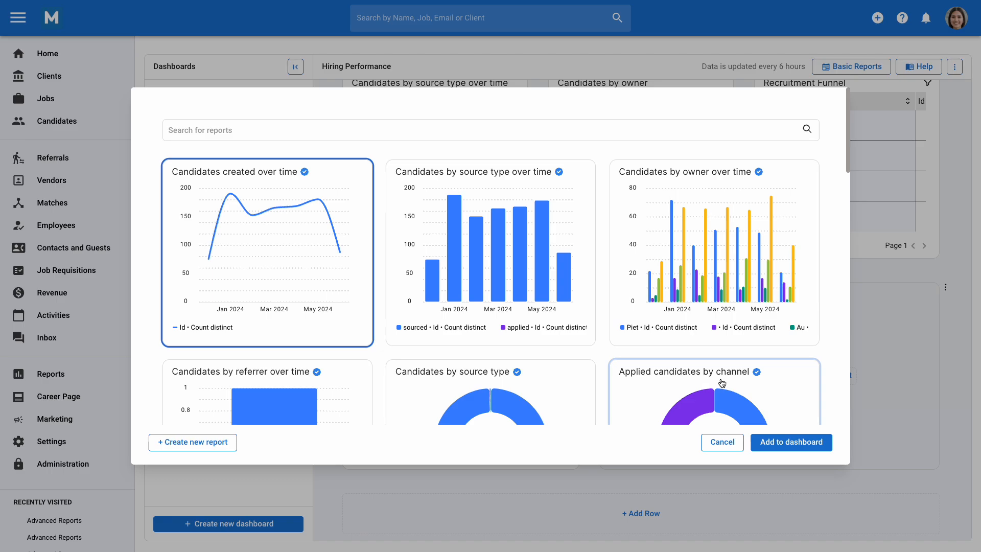
pyautogui.click(209, 443)
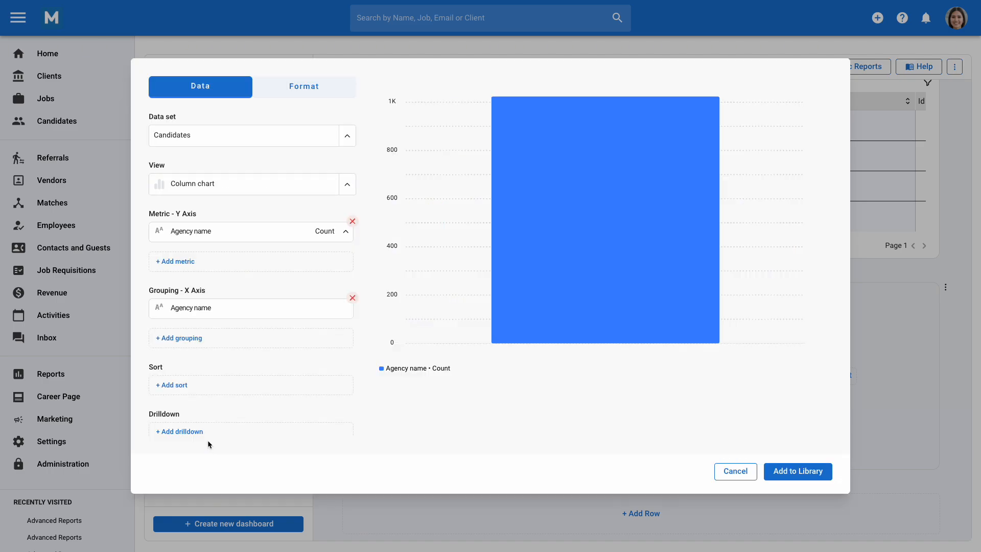
pyautogui.click(788, 472)
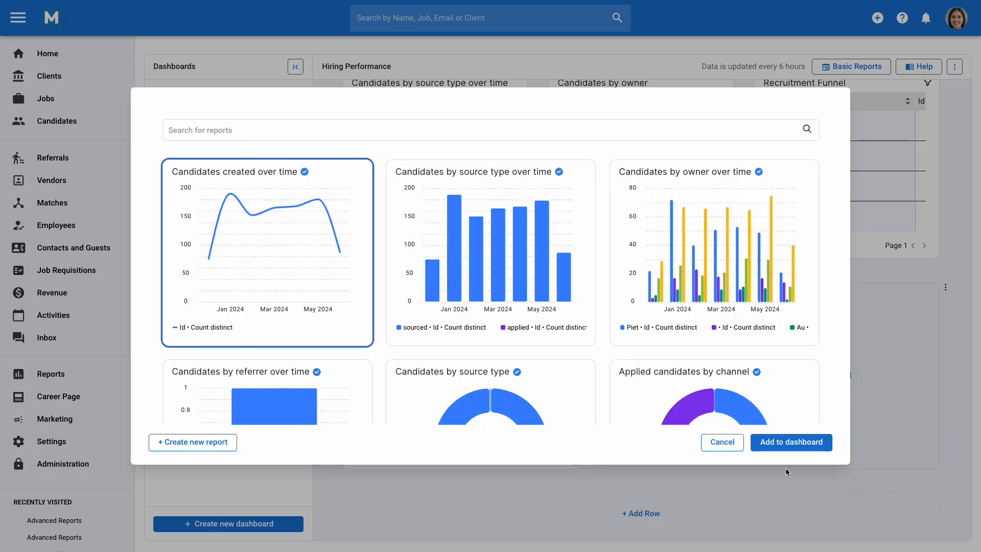
# Find the Agency name column chart at the end of the library, view its available actions, and close the library
pyautogui.scroll(-15, 833, 368)
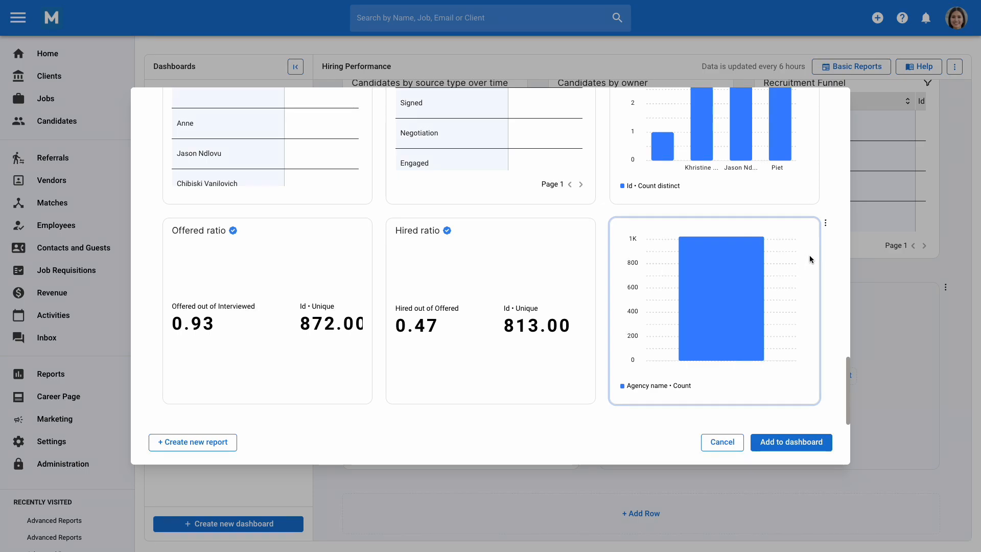
pyautogui.click(826, 224)
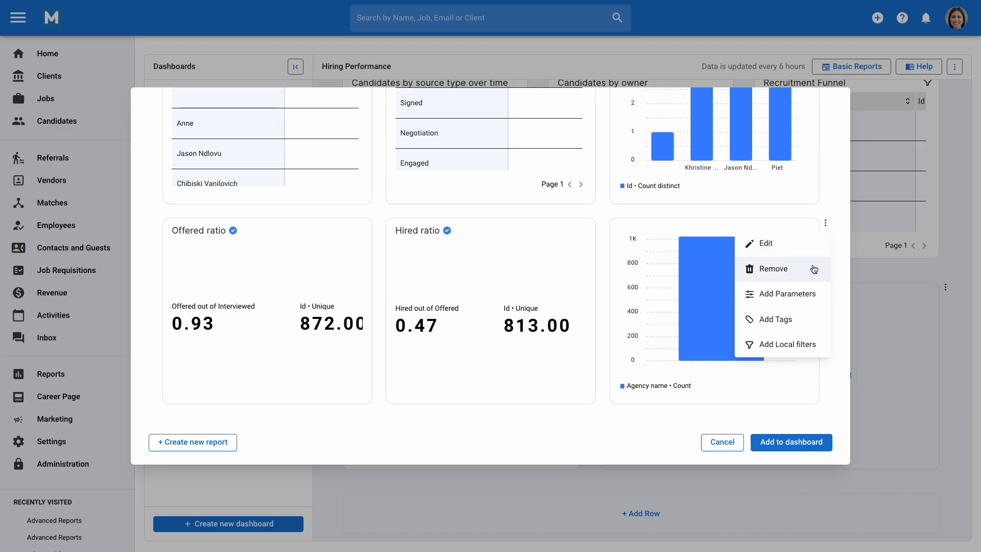
pyautogui.click(871, 275)
pyautogui.click(871, 275)
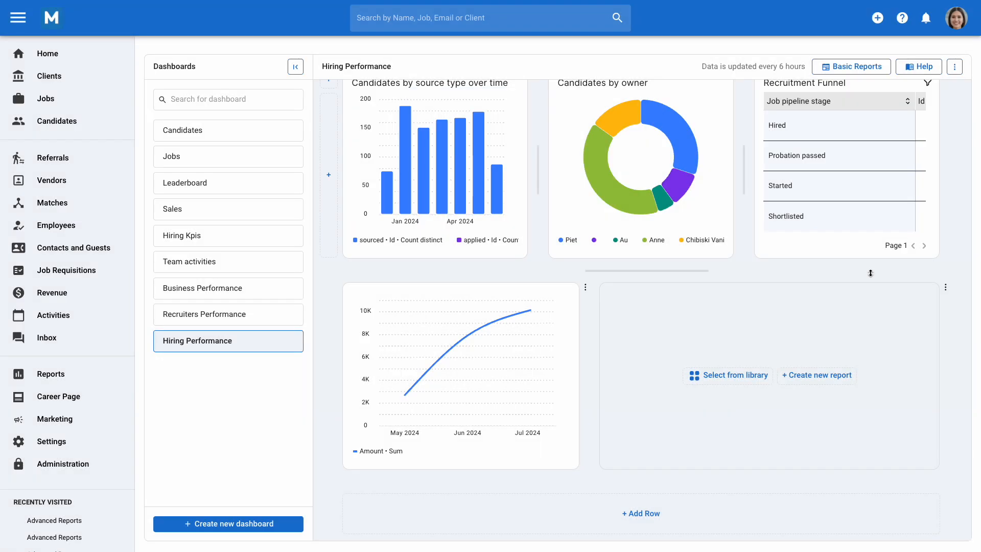
# Download the "Applied candidates by channel" report's data with the Full data set option
pyautogui.scroll(5, 736, 310)
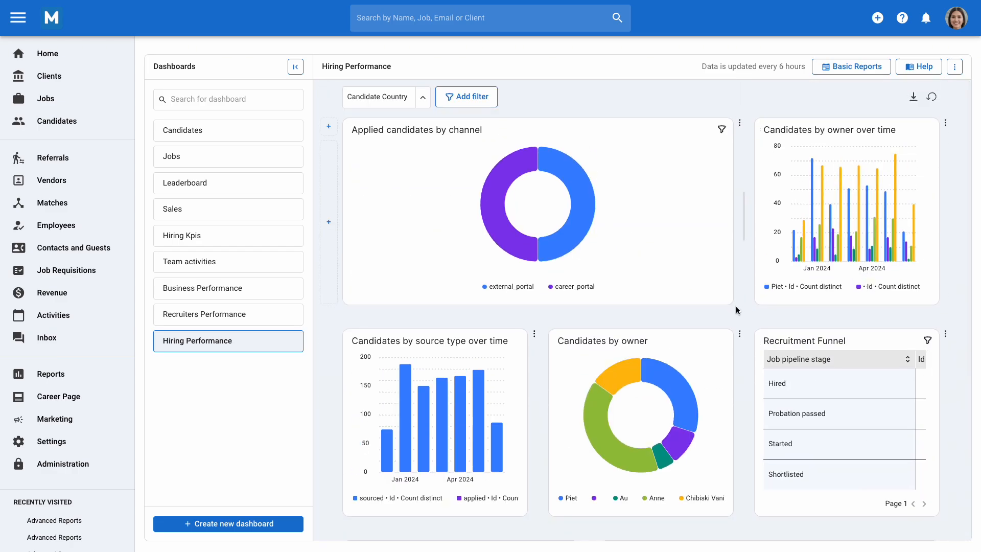
pyautogui.click(740, 126)
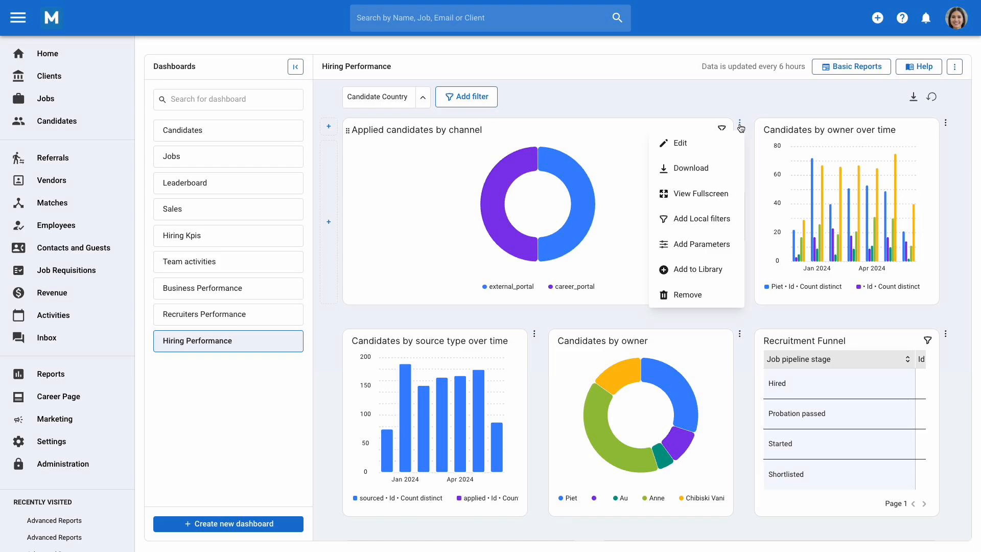
pyautogui.click(718, 167)
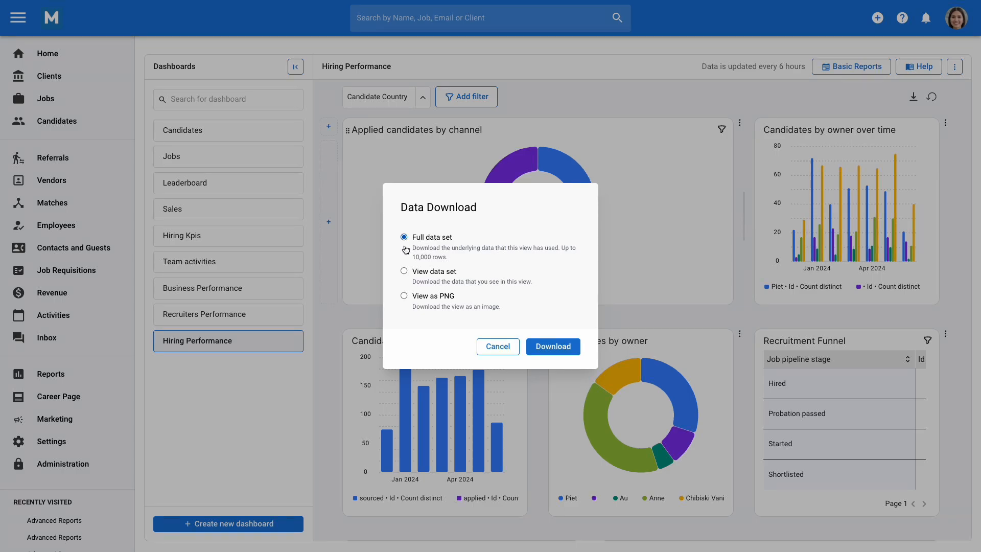
pyautogui.click(404, 272)
pyautogui.click(404, 296)
pyautogui.click(404, 238)
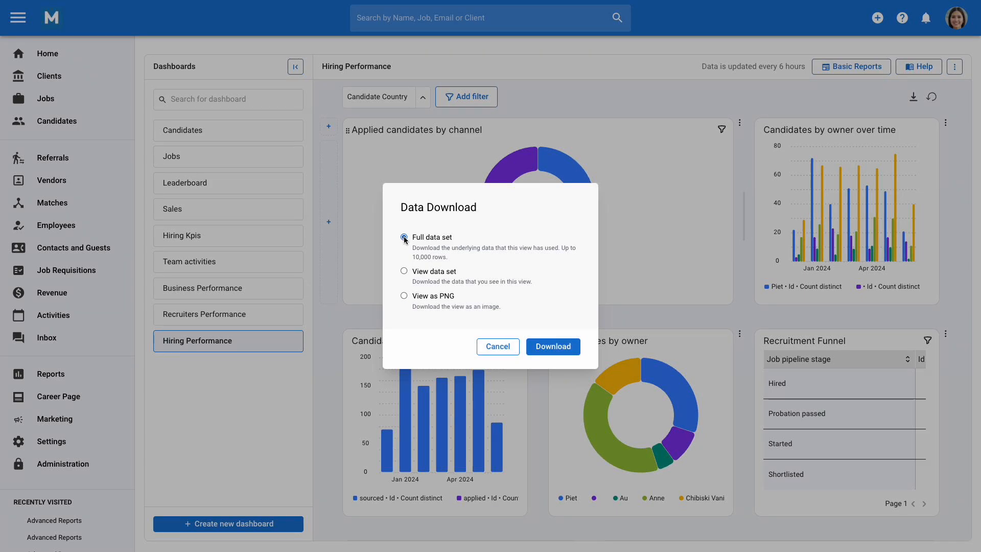
pyautogui.click(554, 348)
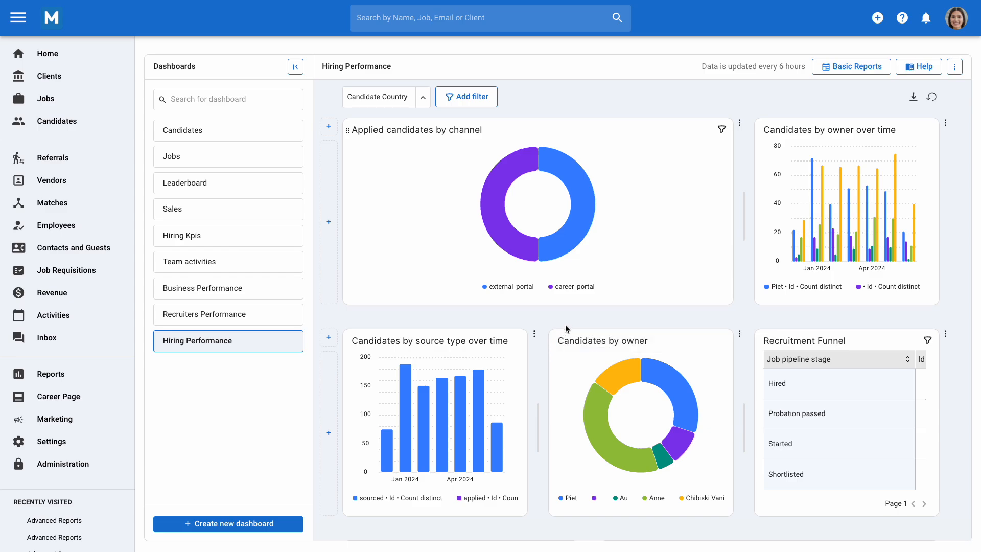
# Open the options for downloading the Hiring Performance dashboard as a PDF
pyautogui.click(914, 102)
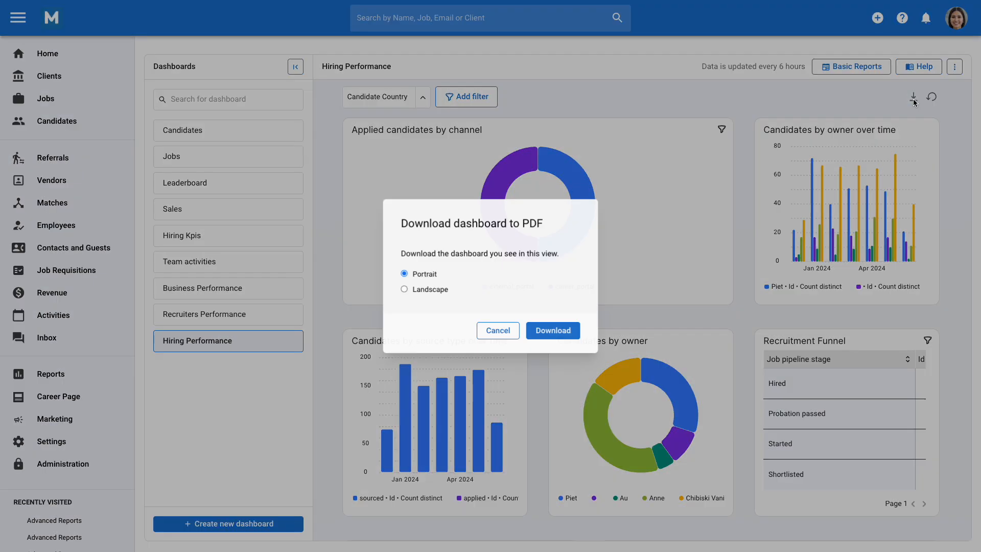